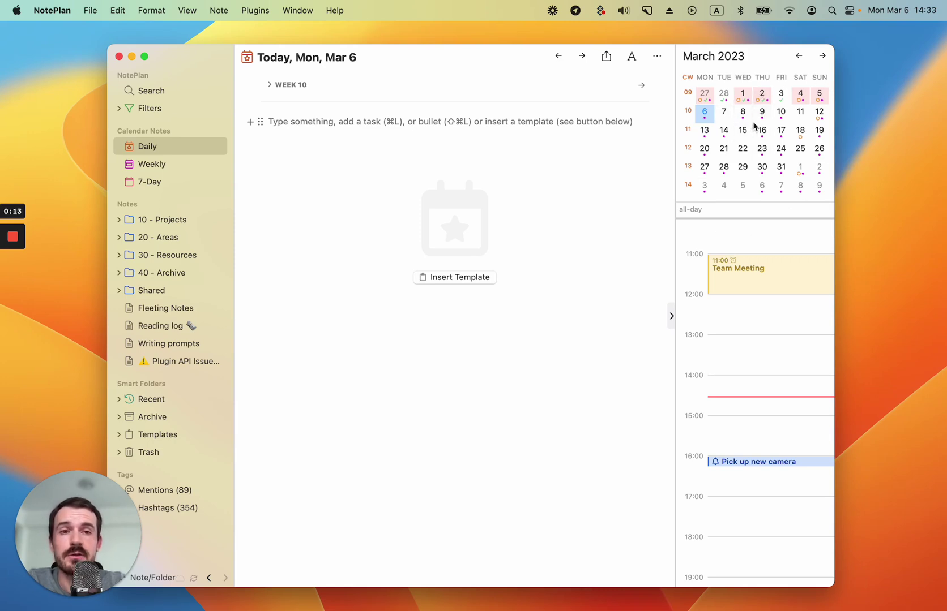
- Go back to today's note for Mon, Mar 6 and start writing in it
{"action": "left_click", "coordinate": [724, 113]}
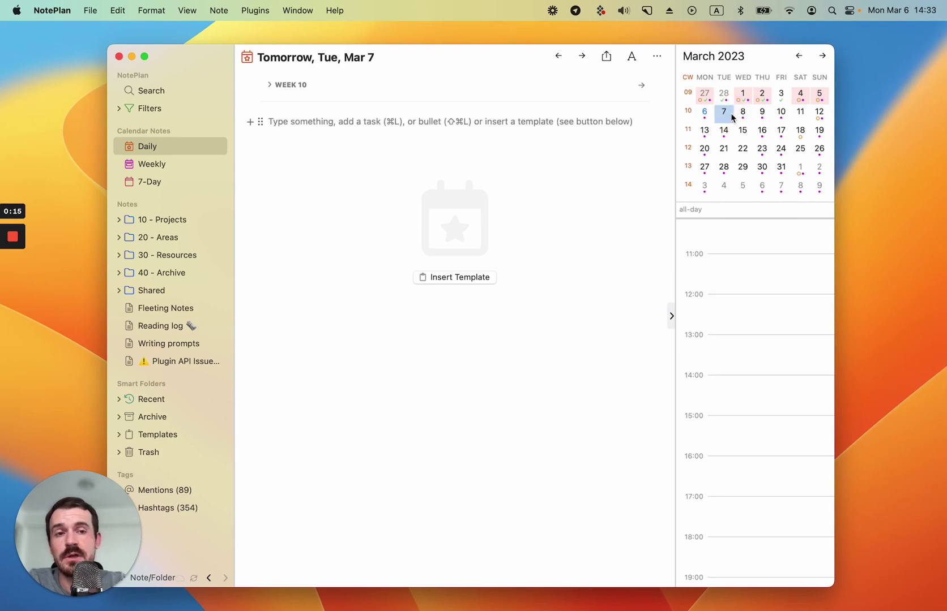
{"action": "left_click", "coordinate": [704, 113]}
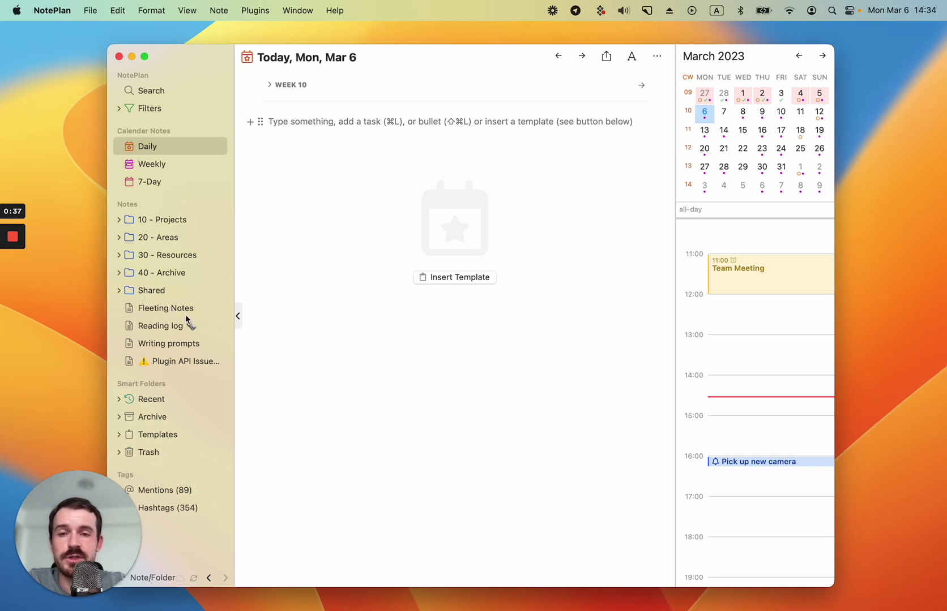
{"action": "left_click", "coordinate": [462, 390]}
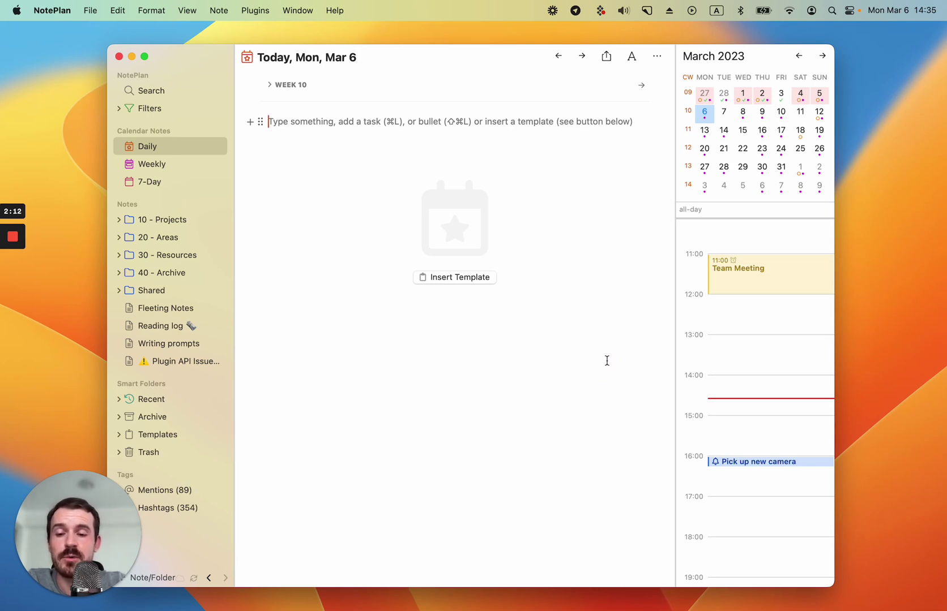
- Add a 'Today's Goals' heading with tasks 'Record a video' and 'Fix a few bugs'
{"action": "type", "text": "##"}
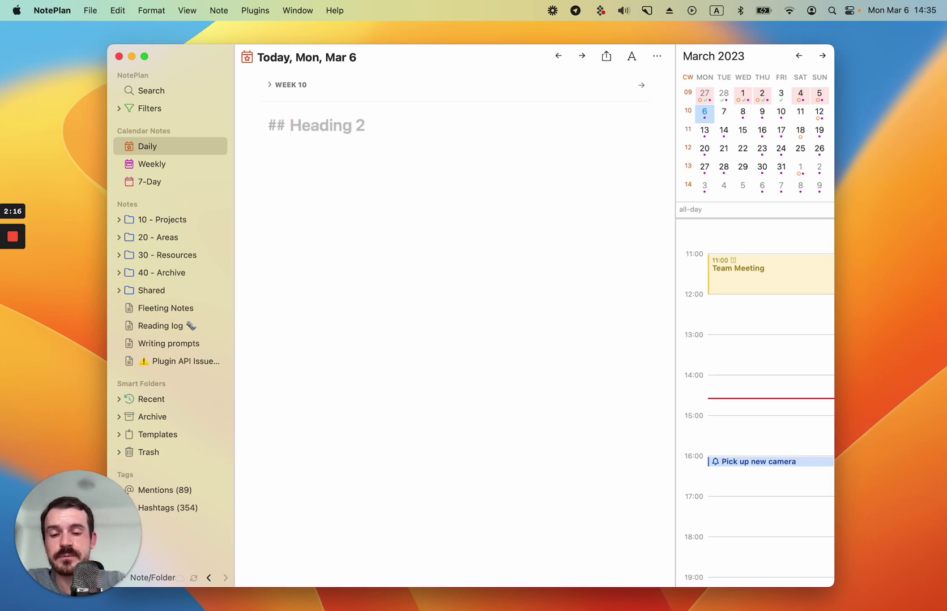
{"action": "type", "text": " Today's G"}
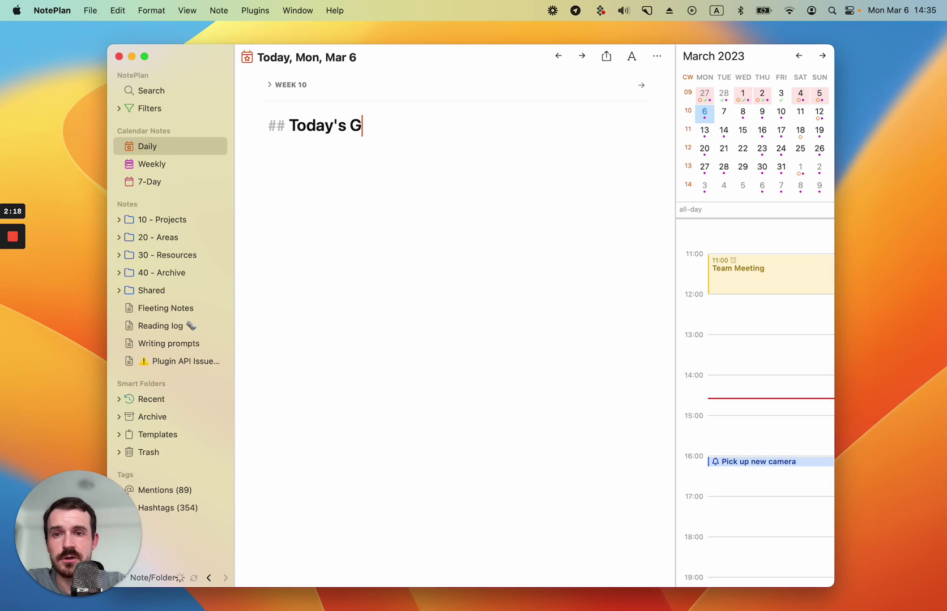
{"action": "type", "text": "oals"}
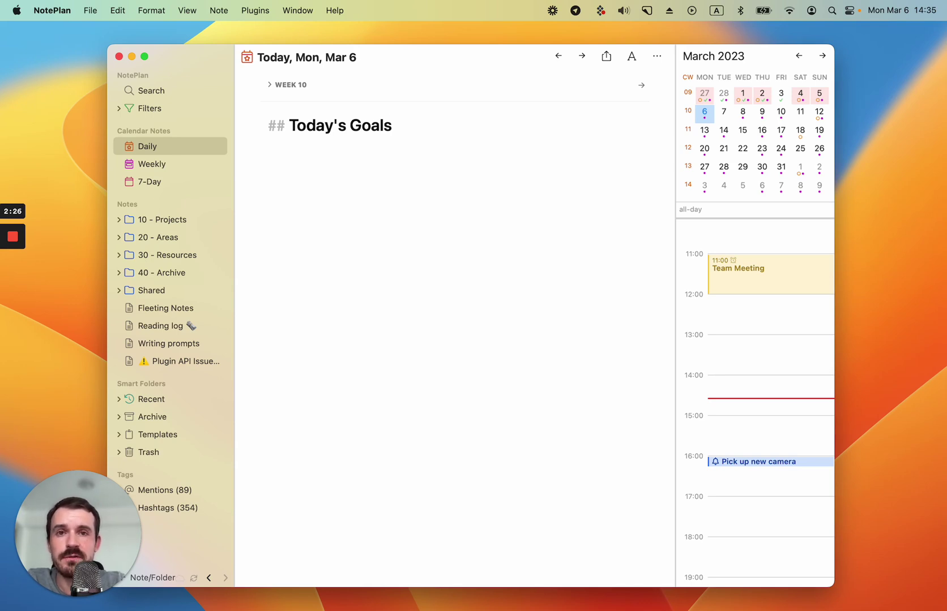
{"action": "key", "text": "Return"}
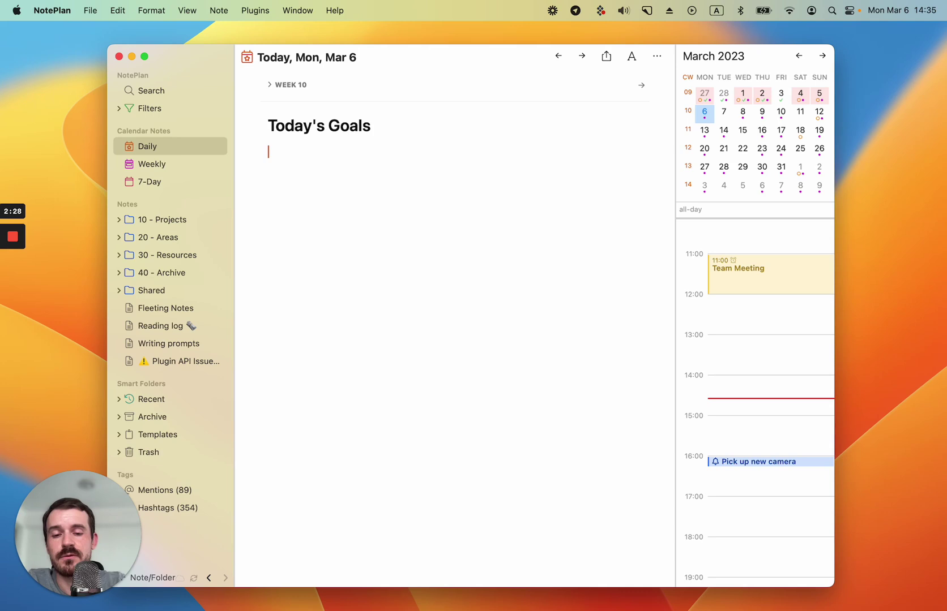
{"action": "type", "text": "* Recor"}
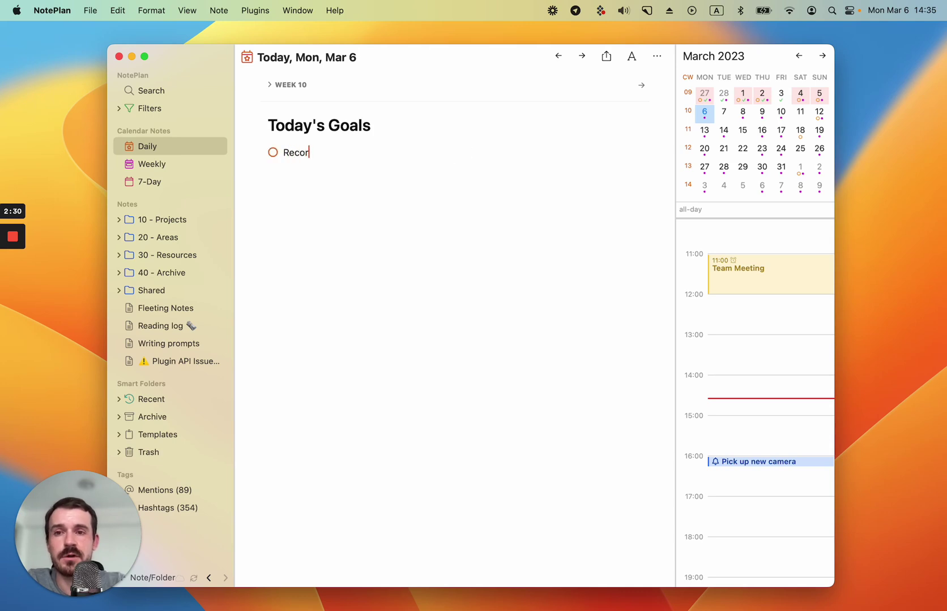
{"action": "type", "text": "d a video"}
{"action": "key", "text": "Return"}
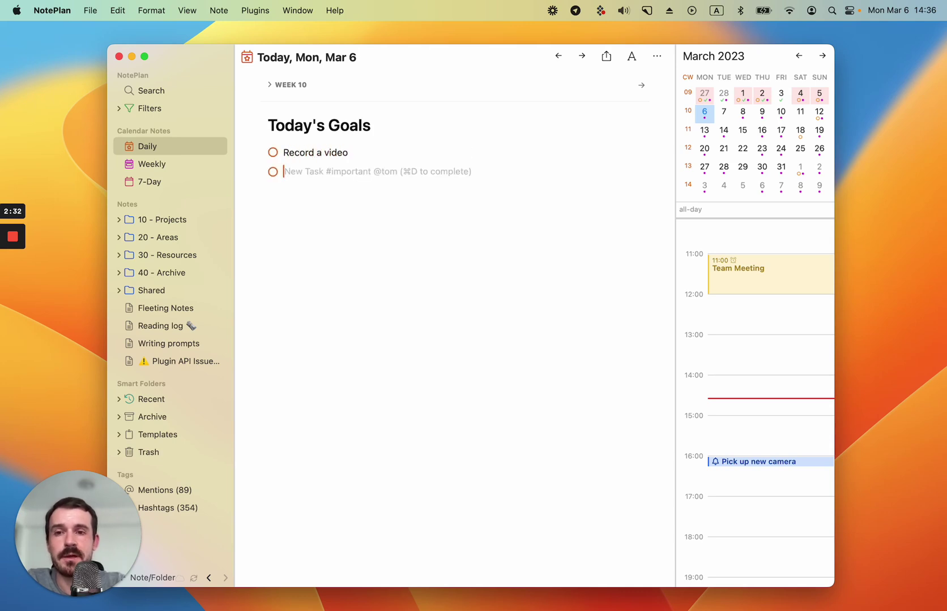
{"action": "type", "text": "Fix a few bugs"}
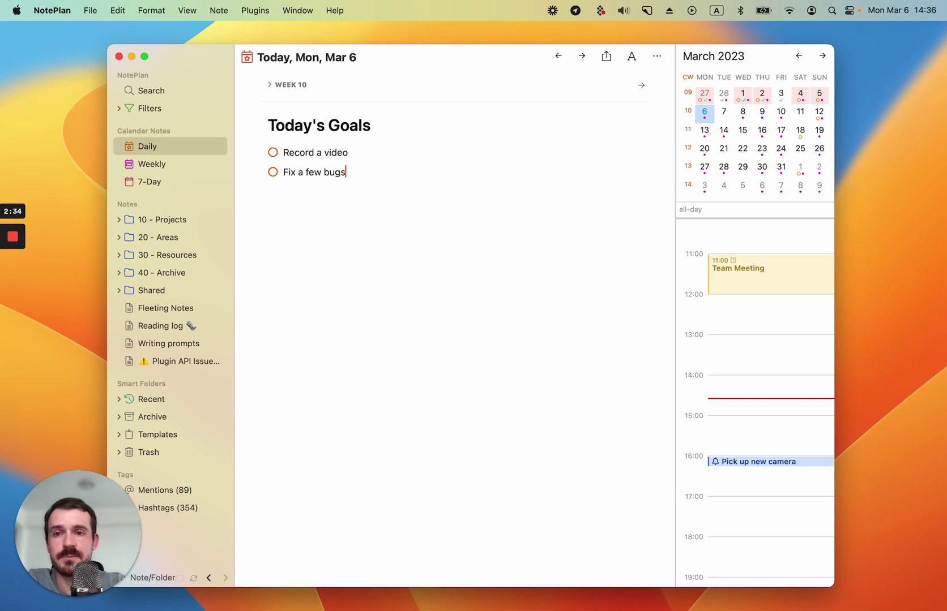
{"action": "key", "text": "Return"}
{"action": "key", "text": "Return"}
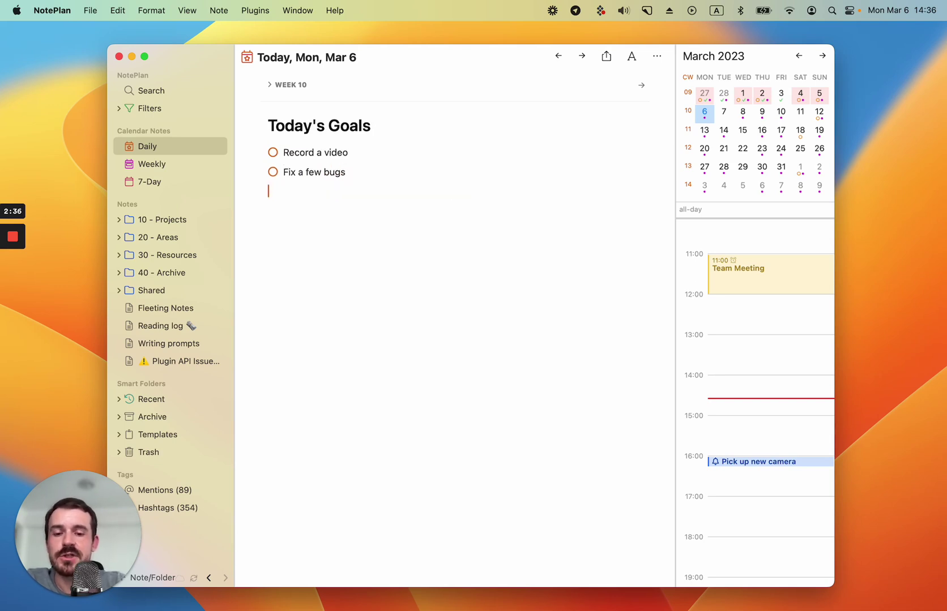
{"action": "type", "text": "*"}
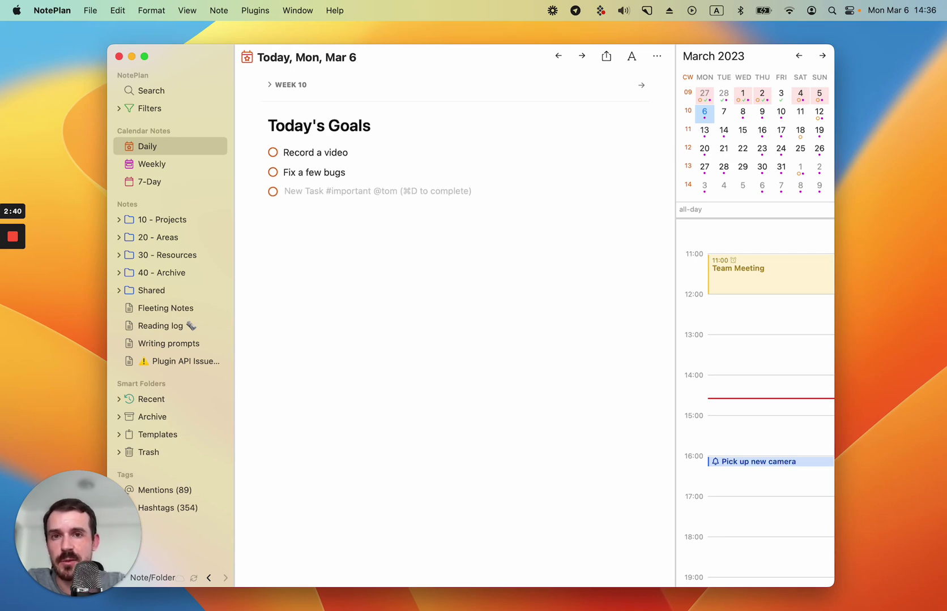
{"action": "key", "text": "BackSpace"}
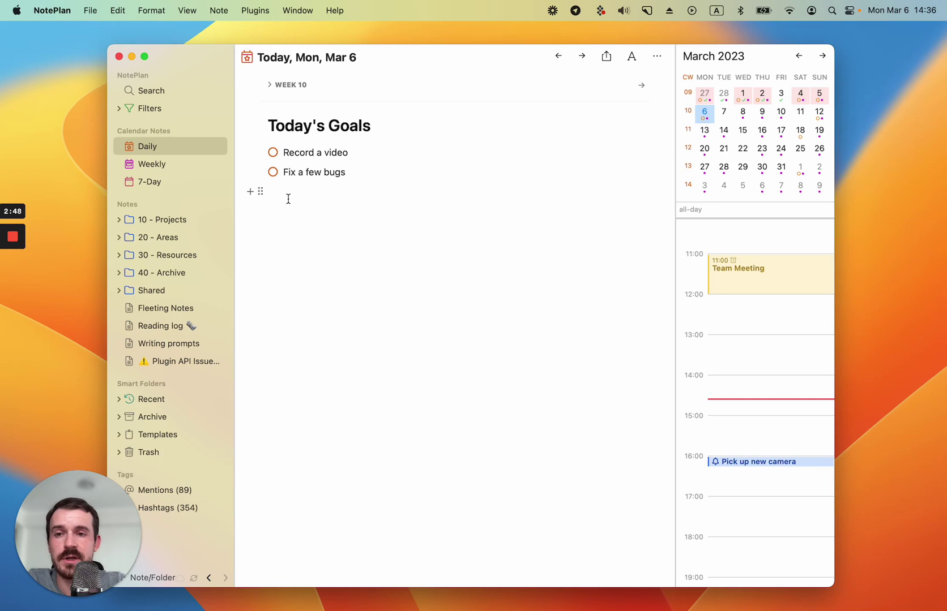
{"action": "left_click", "coordinate": [250, 193]}
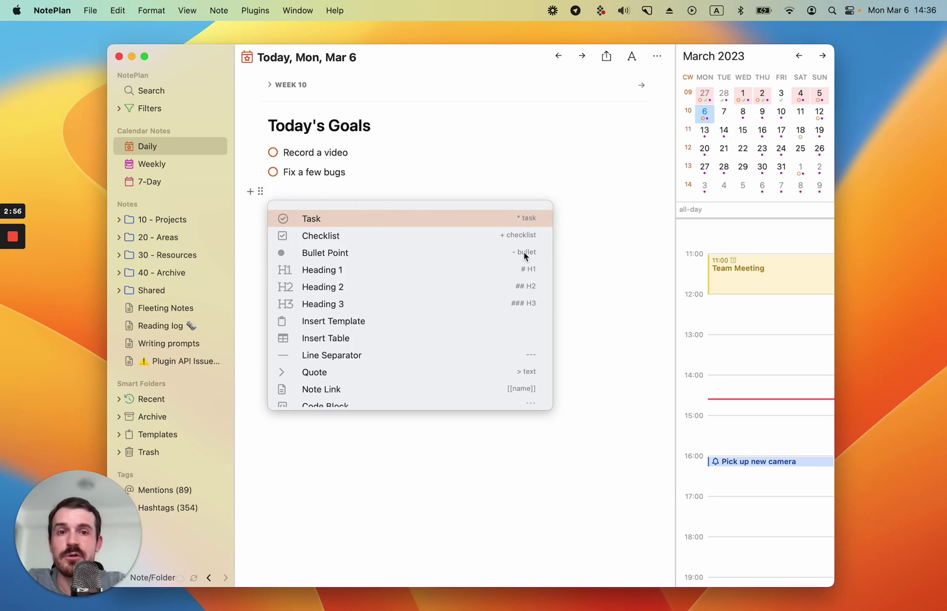
{"action": "left_click", "coordinate": [502, 185]}
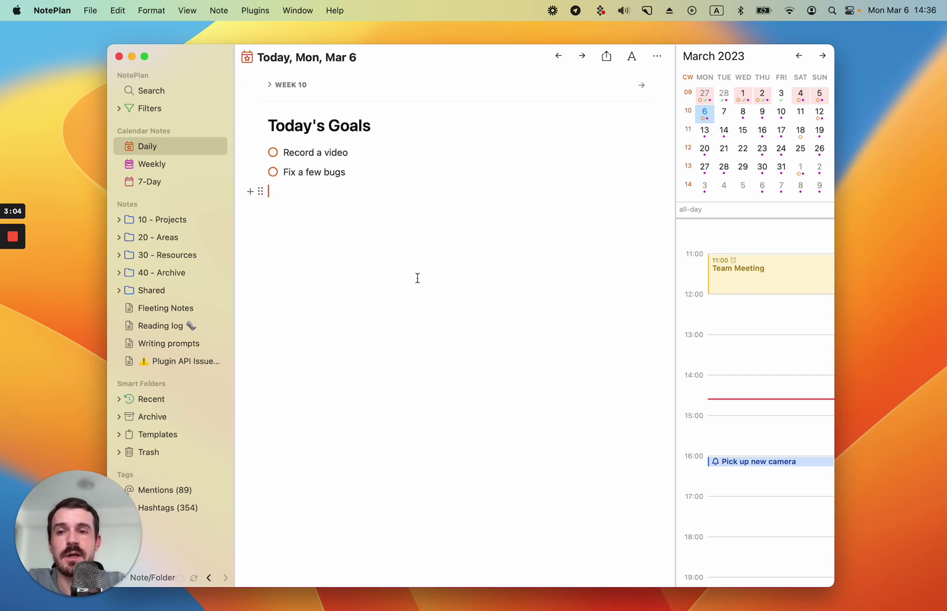
- Add a 'Timeblocks' heading below the goals with the checklist item 'Reply to emails'
{"action": "key", "text": "Return"}
{"action": "type", "text": "## T"}
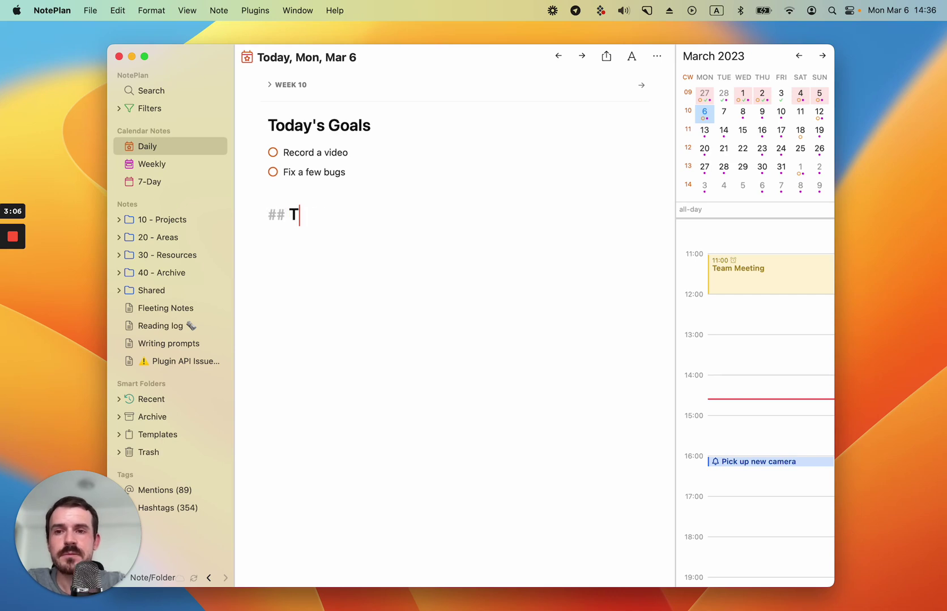
{"action": "type", "text": "imeblocking"}
{"action": "key", "text": "Return"}
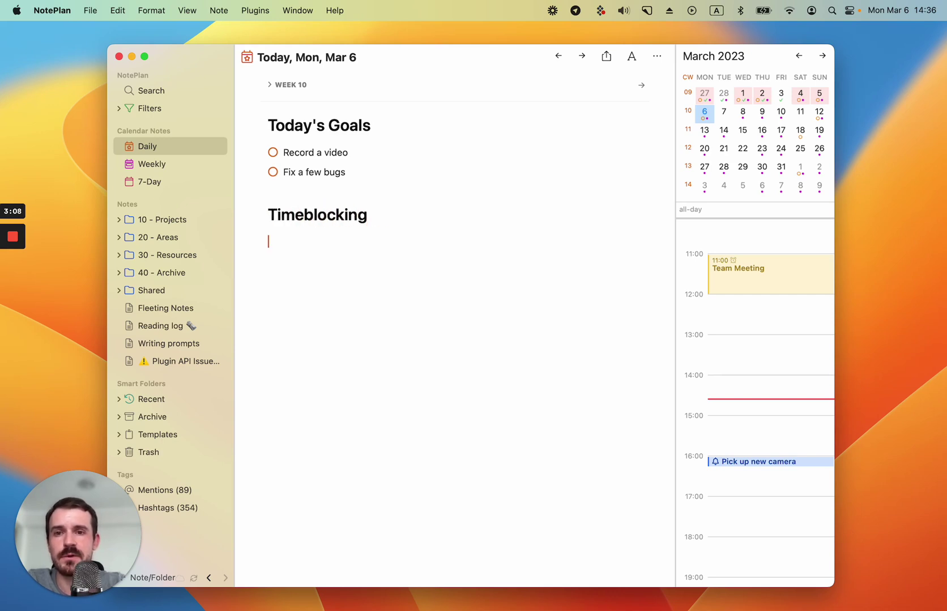
{"action": "key", "text": "BackSpace"}
{"action": "key", "text": "BackSpace"}
{"action": "key", "text": "BackSpace"}
{"action": "key", "text": "BackSpace"}
{"action": "type", "text": "s"}
{"action": "key", "text": "Return"}
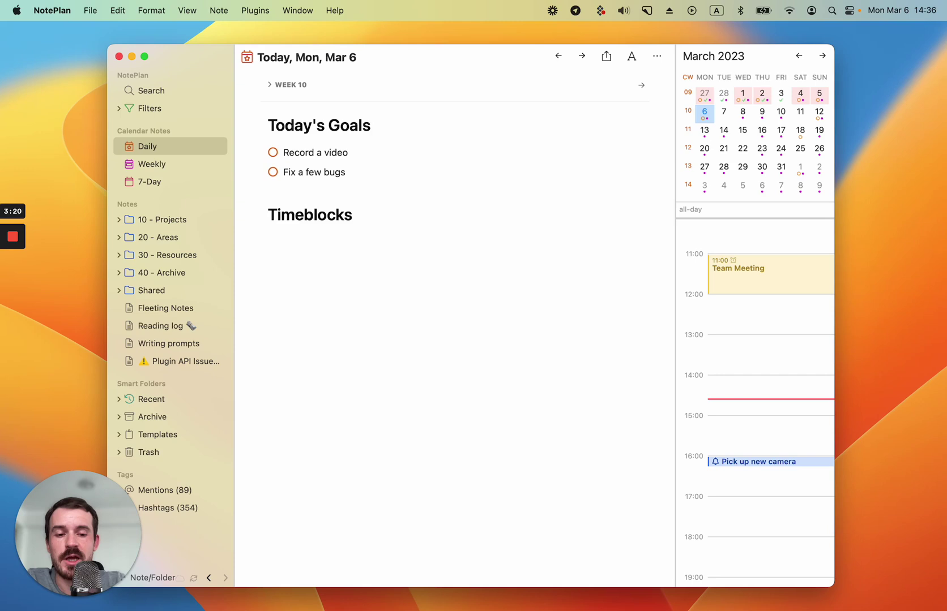
{"action": "type", "text": "+"}
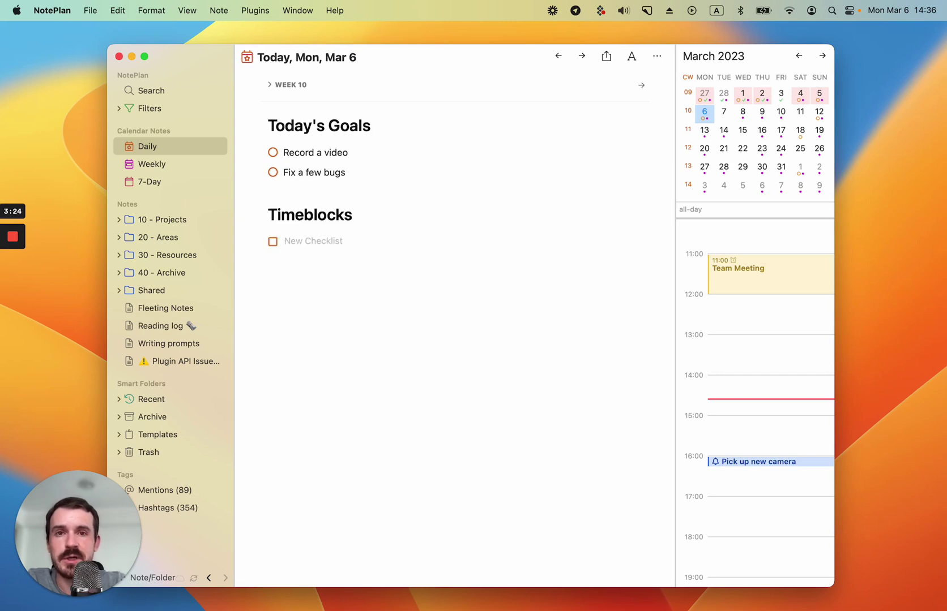
{"action": "type", "text": " Rep"}
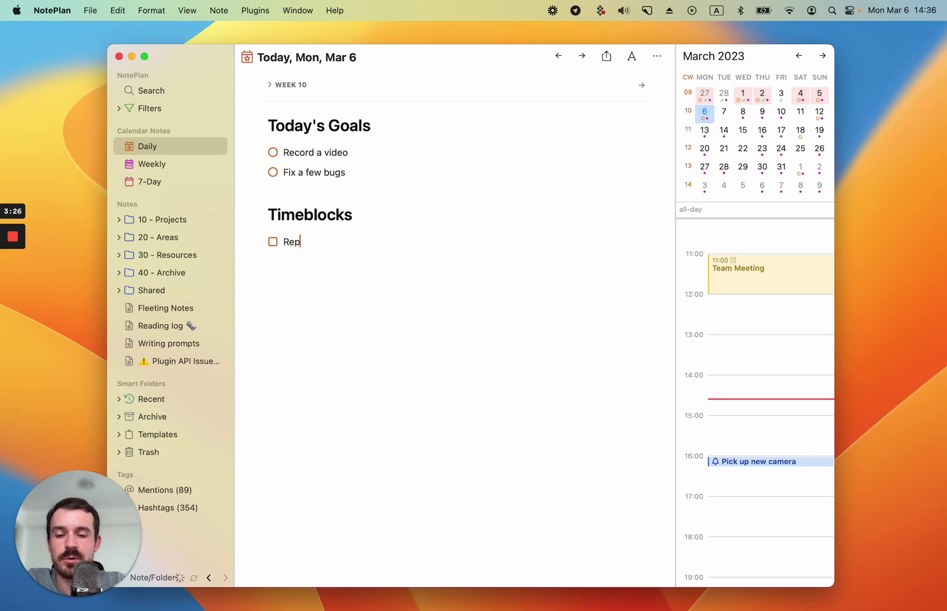
{"action": "type", "text": "ly to emails"}
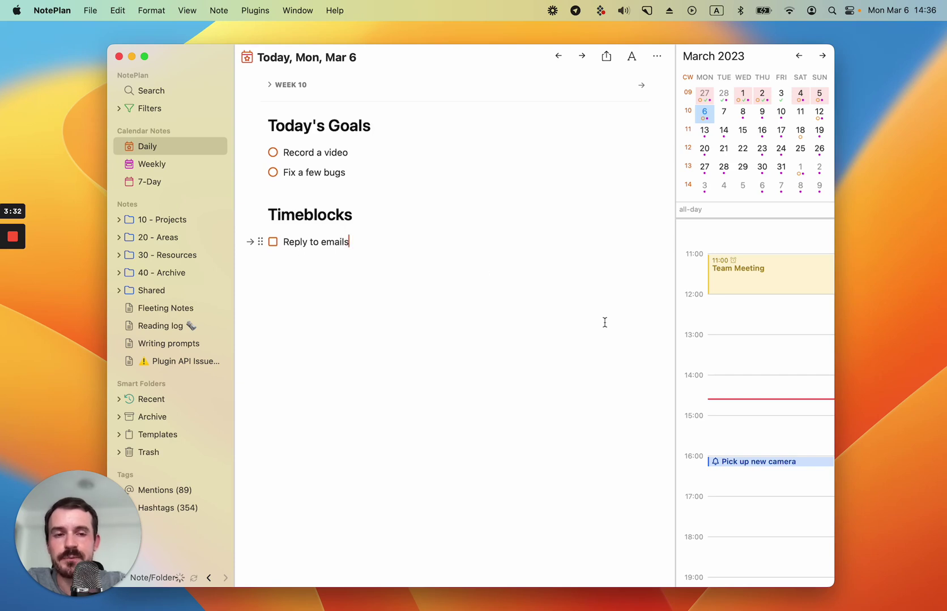
- Timeblock 'Reply to emails' for 08:00–09:00 by dropping it on the day's timeline
{"action": "scroll", "coordinate": [749, 371], "scroll_direction": "up", "scroll_amount": 6}
{"action": "scroll", "coordinate": [749, 371], "scroll_direction": "down", "scroll_amount": 2}
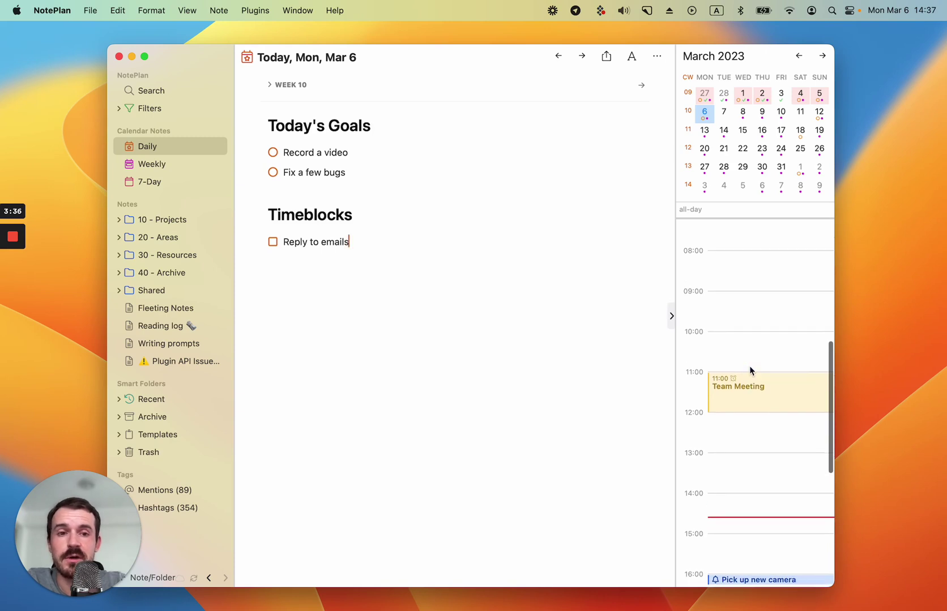
{"action": "scroll", "coordinate": [749, 368], "scroll_direction": "up", "scroll_amount": 3}
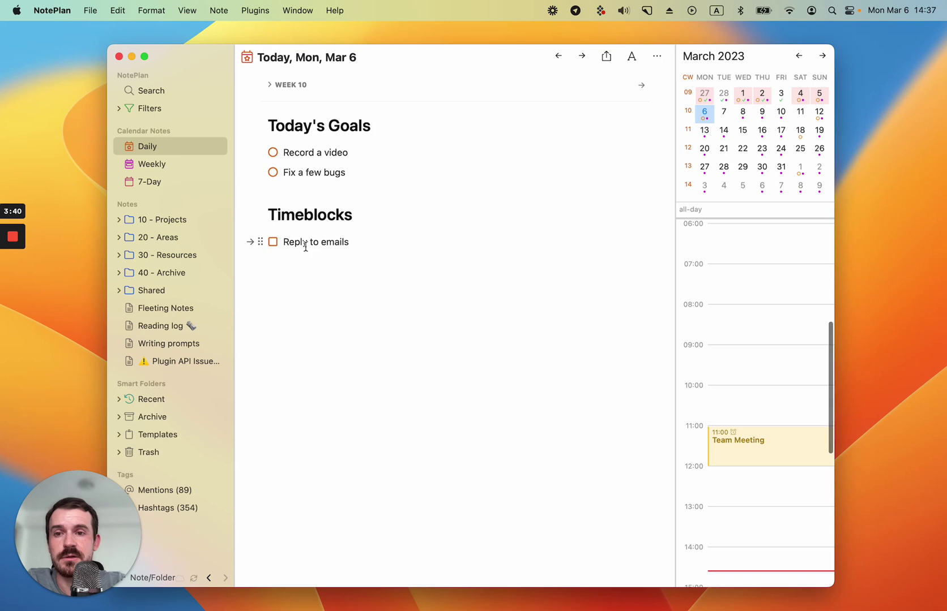
{"action": "left_click", "coordinate": [266, 242]}
{"action": "left_click_drag", "start_coordinate": [266, 241], "coordinate": [760, 344]}
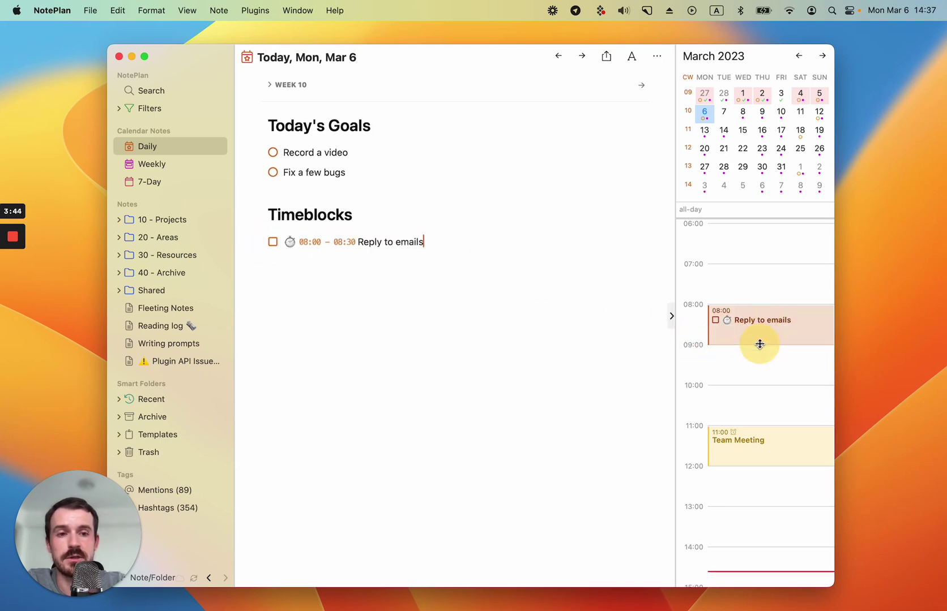
- Add a second checklist item 'Write the script and record video'
{"action": "scroll", "coordinate": [714, 412], "scroll_direction": "down", "scroll_amount": 3}
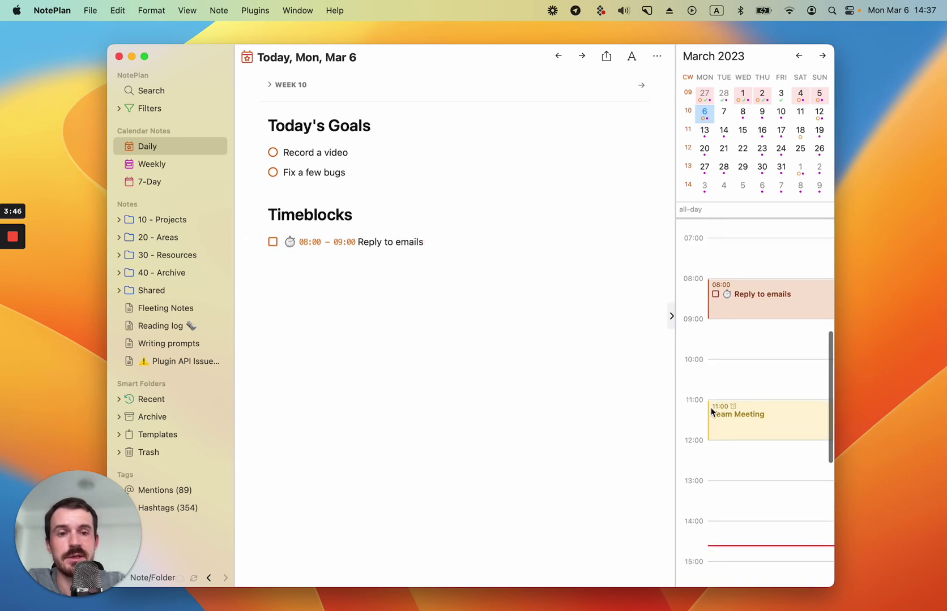
{"action": "key", "text": "Return"}
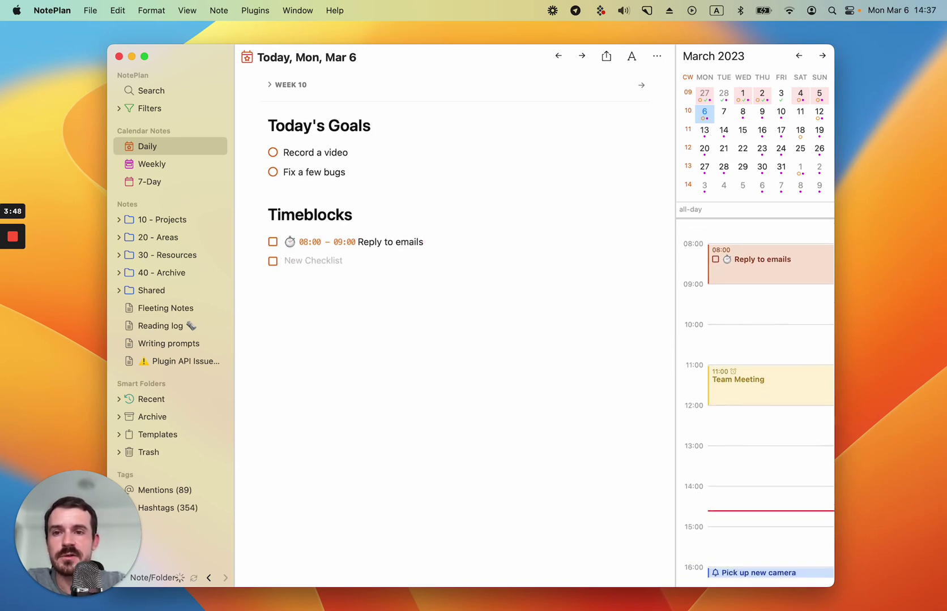
{"action": "type", "text": "Write"}
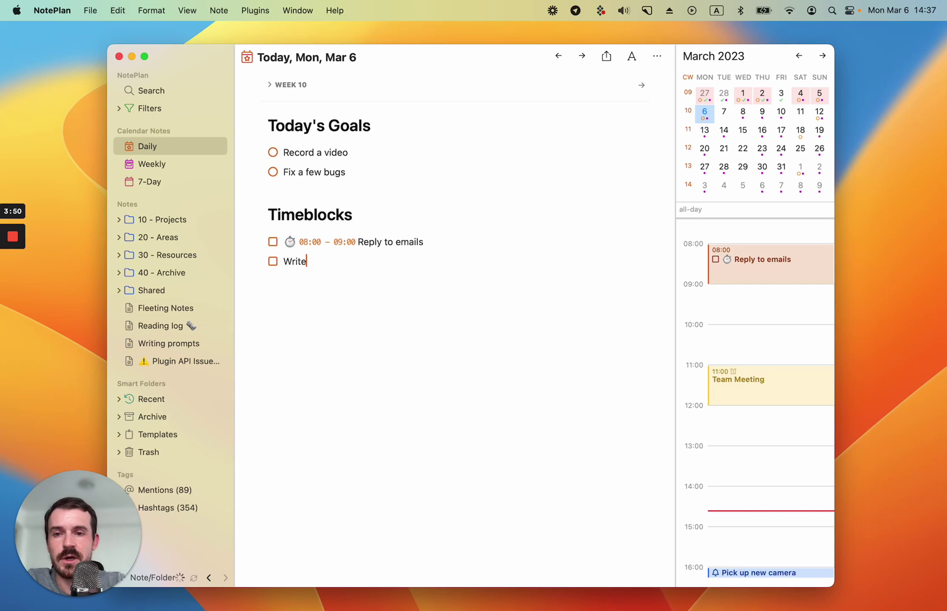
{"action": "type", "text": " the script and record video"}
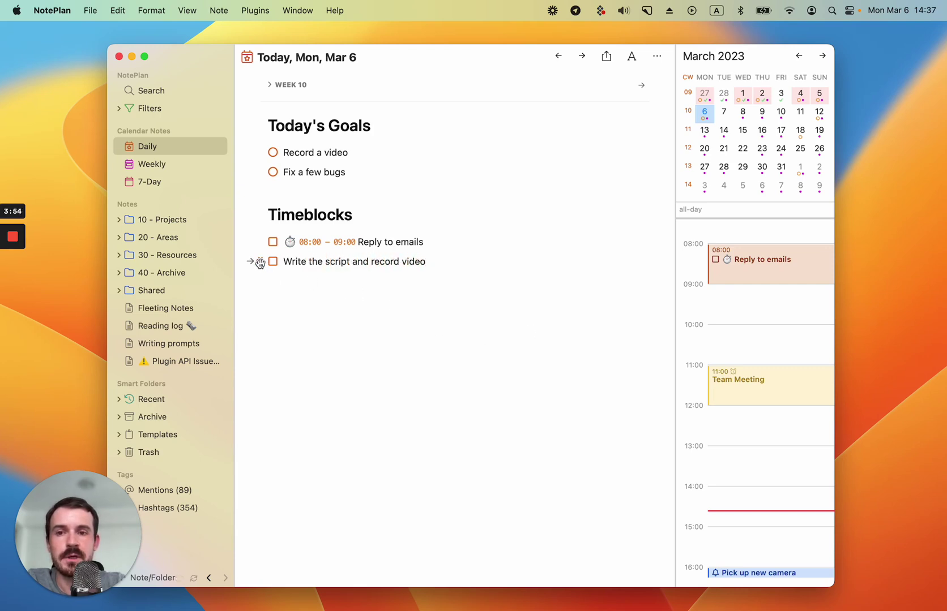
- Schedule 'Write the script and record video' as a 09:00–11:00 timeblock on the timeline
{"action": "left_click_drag", "start_coordinate": [260, 261], "coordinate": [346, 269]}
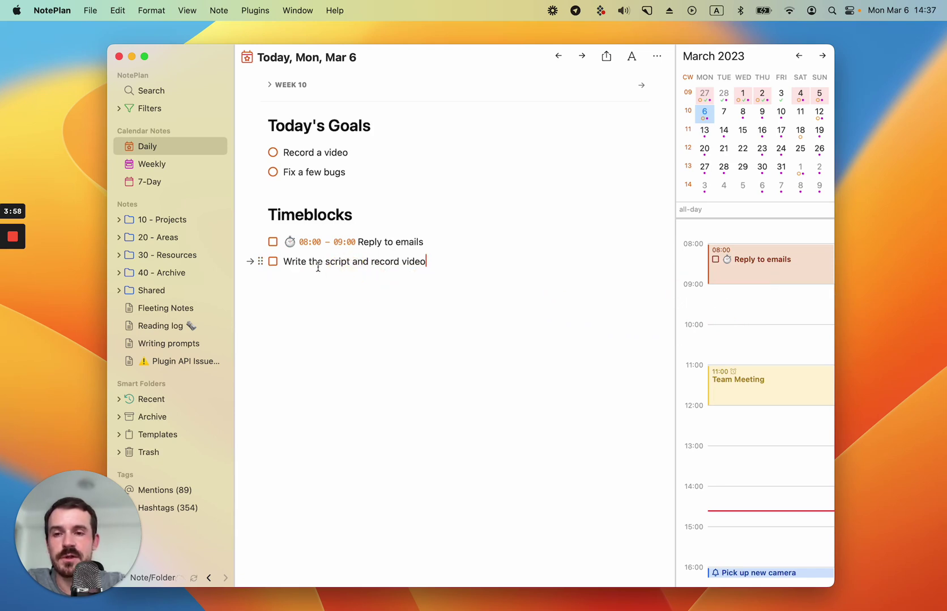
{"action": "left_click_drag", "start_coordinate": [260, 263], "coordinate": [723, 297]}
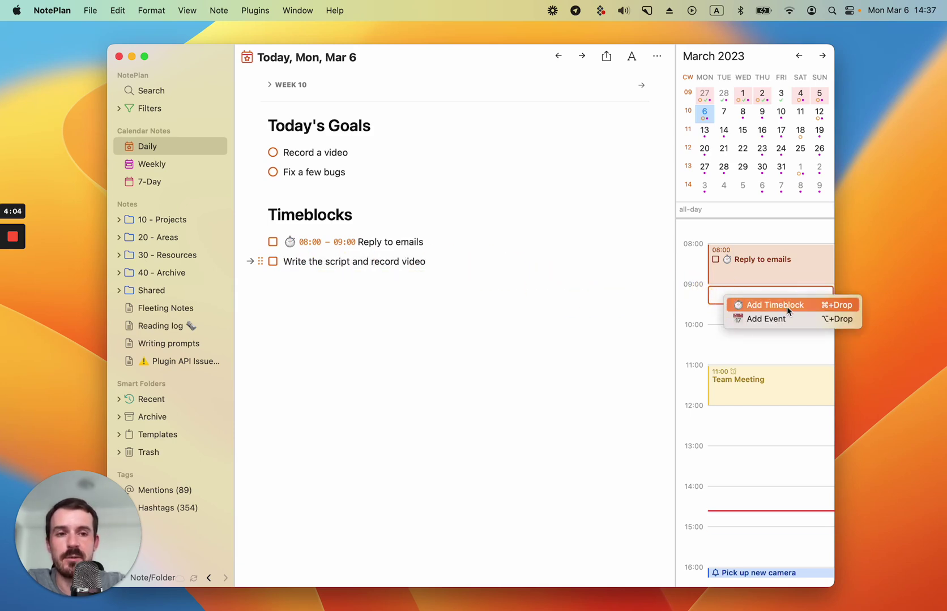
{"action": "left_click", "coordinate": [816, 307]}
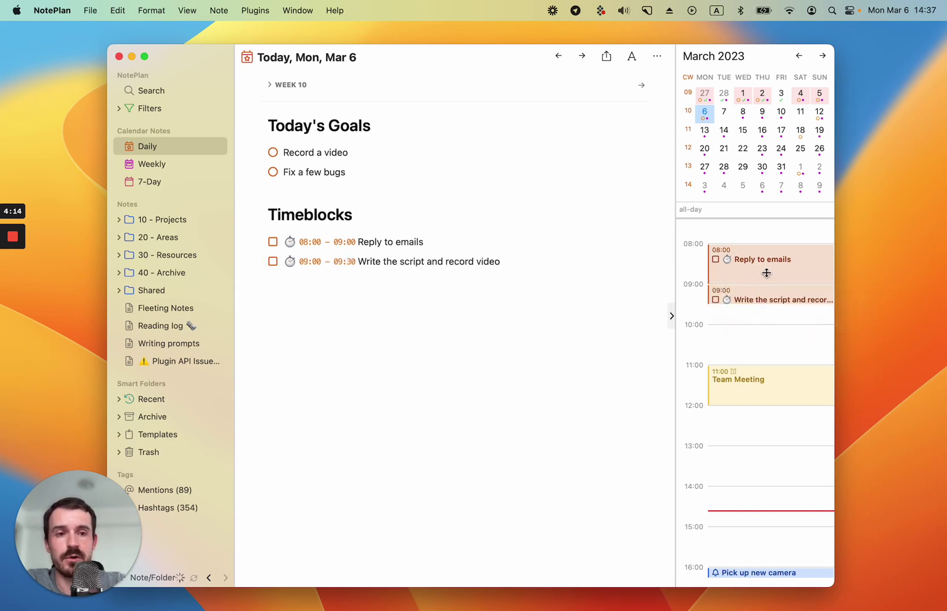
{"action": "left_click_drag", "start_coordinate": [764, 304], "coordinate": [762, 366]}
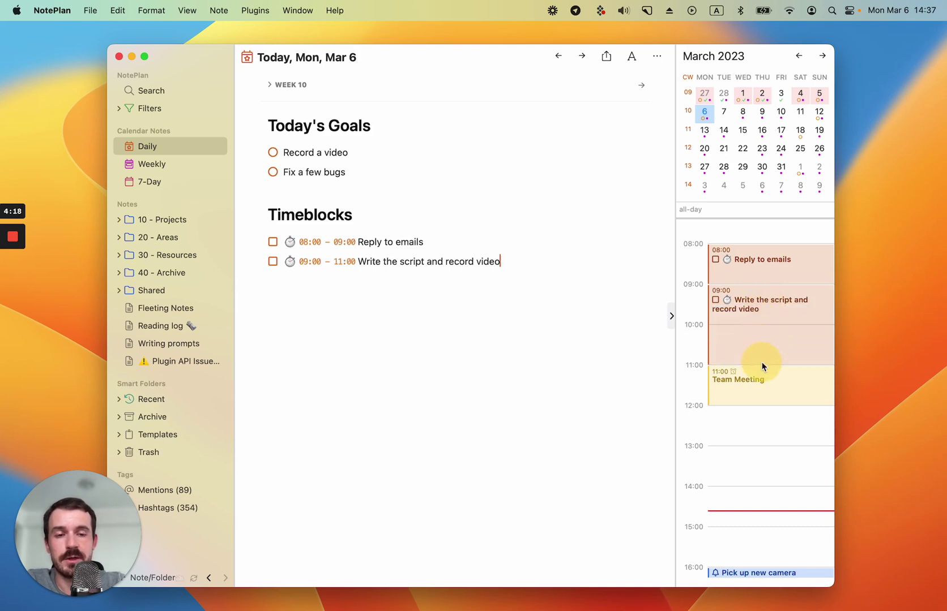
{"action": "scroll", "coordinate": [762, 376], "scroll_direction": "down", "scroll_amount": 2}
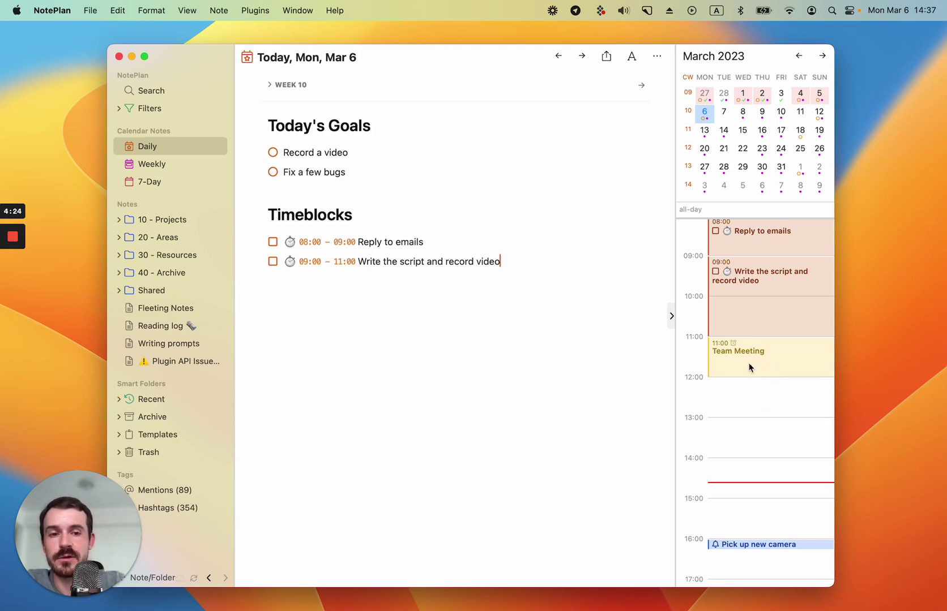
- Add a 'Lunch' checklist item and timeblock it for 12:00–13:00
{"action": "key", "text": "Return"}
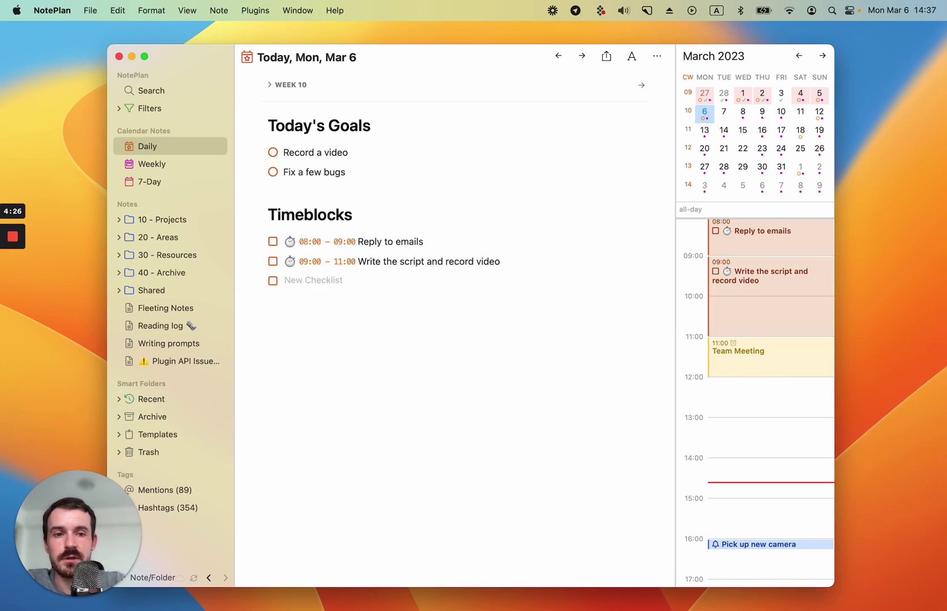
{"action": "type", "text": "Lunch"}
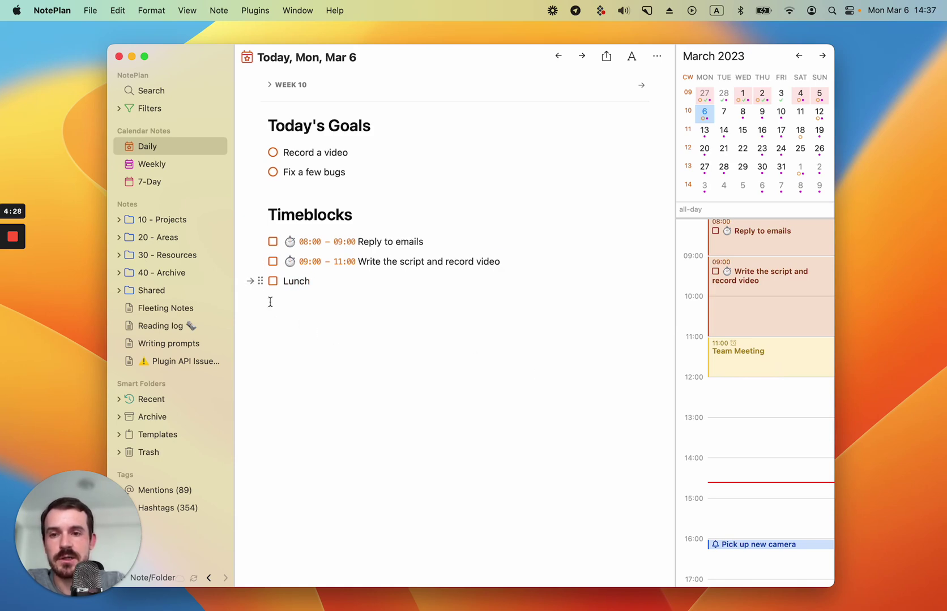
{"action": "left_click_drag", "start_coordinate": [260, 281], "coordinate": [757, 393]}
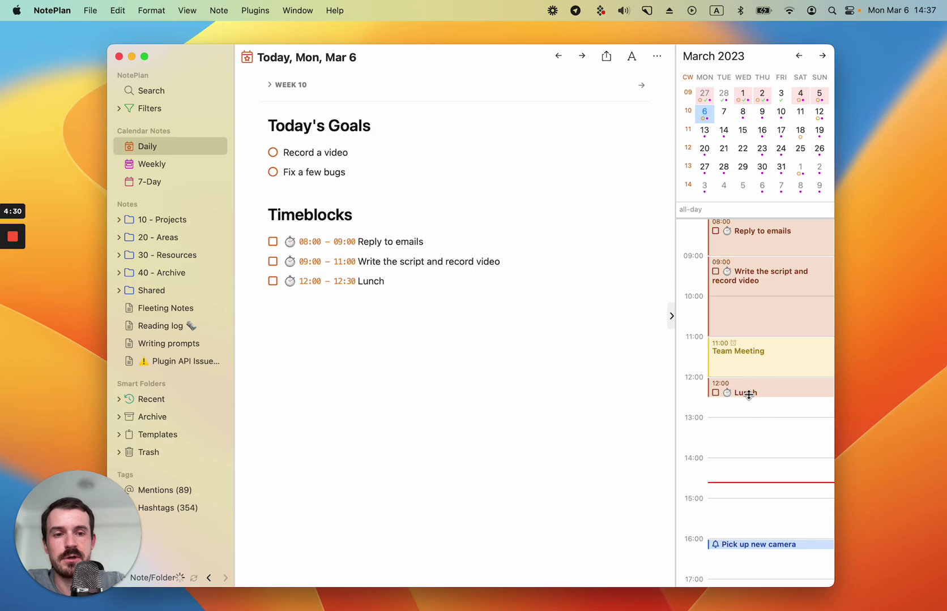
{"action": "left_click_drag", "start_coordinate": [749, 395], "coordinate": [745, 416]}
{"action": "scroll", "coordinate": [763, 464], "scroll_direction": "down", "scroll_amount": 3}
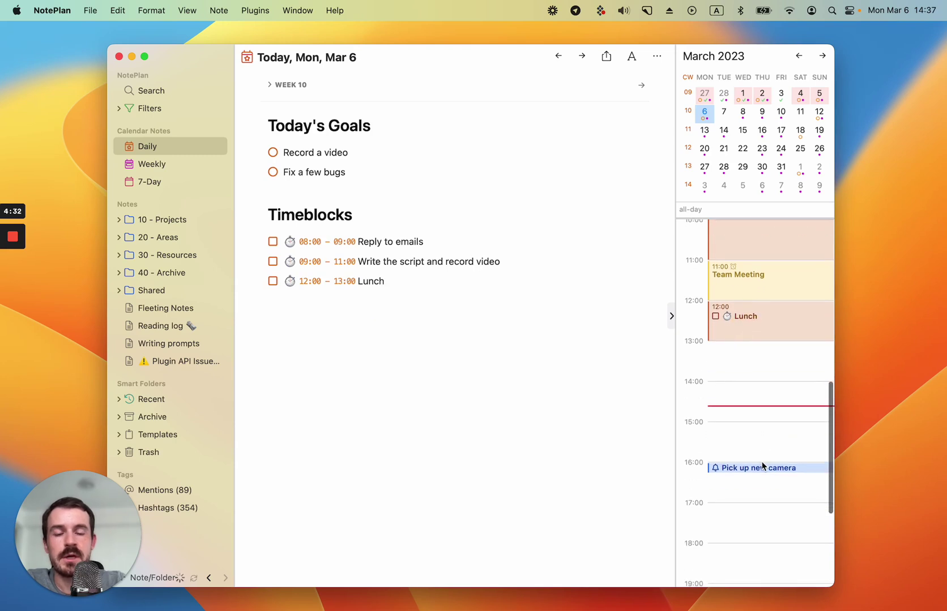
{"action": "left_click", "coordinate": [441, 336]}
- Add 'Fix bugs and implement other improvements' and timeblock it for 13:00–16:00
{"action": "key", "text": "Return"}
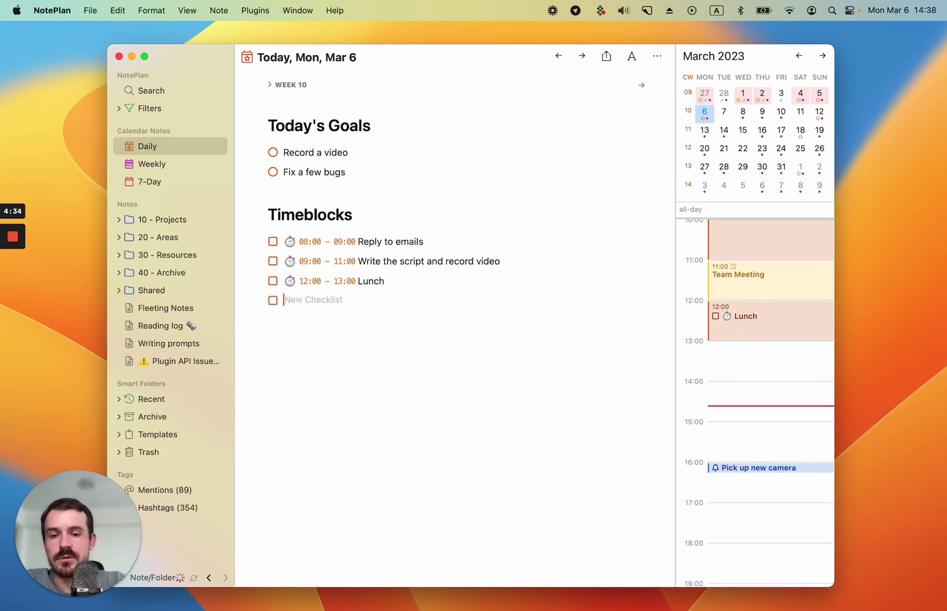
{"action": "type", "text": "Fix bugs and "}
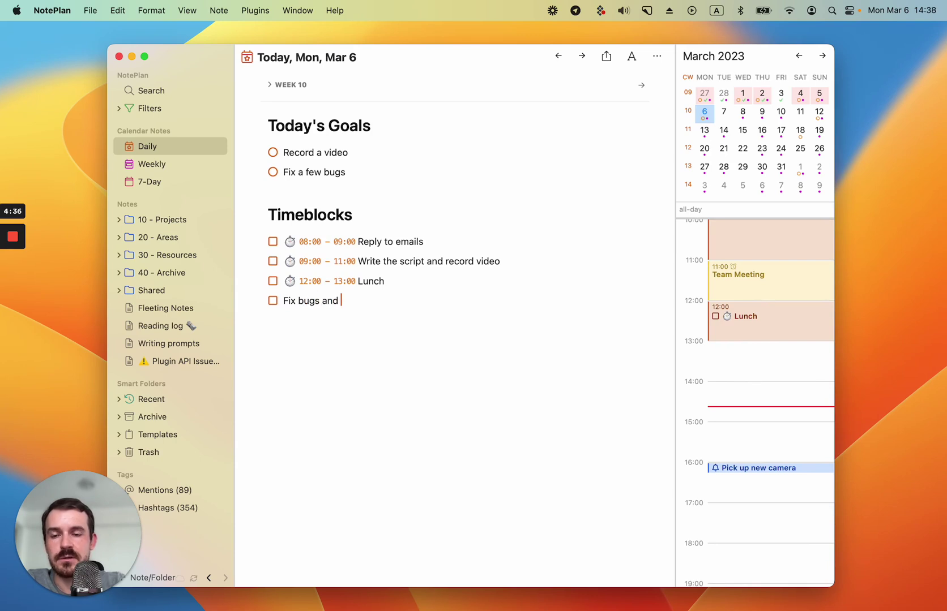
{"action": "type", "text": "implement other im"}
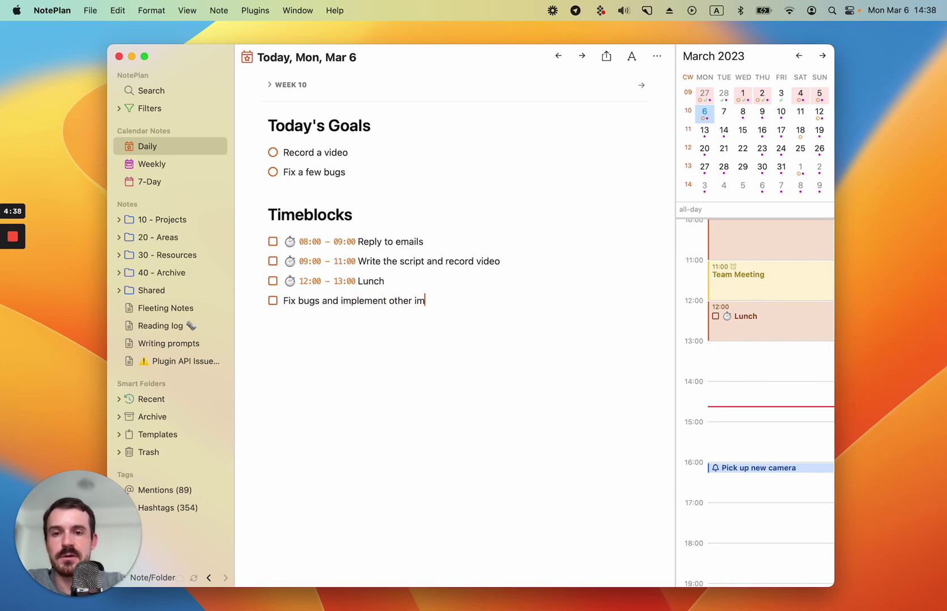
{"action": "type", "text": "provements"}
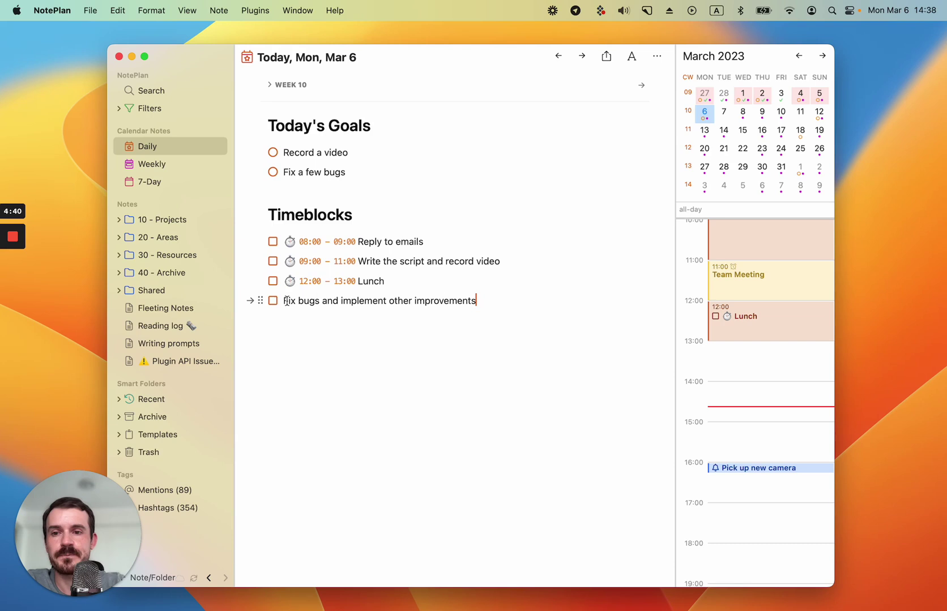
{"action": "left_click_drag", "start_coordinate": [259, 301], "coordinate": [745, 461]}
{"action": "scroll", "coordinate": [754, 488], "scroll_direction": "down", "scroll_amount": 3}
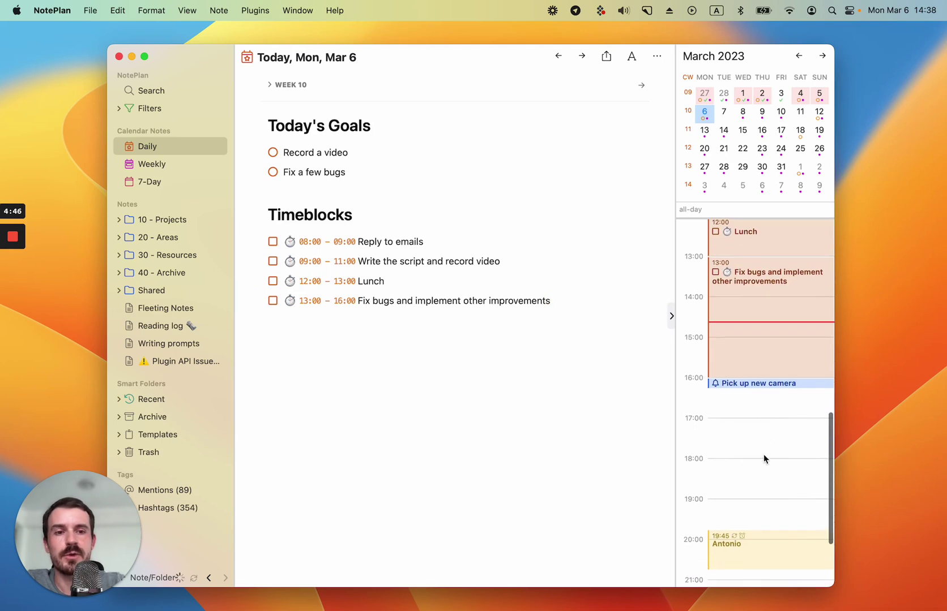
{"action": "scroll", "coordinate": [763, 454], "scroll_direction": "down", "scroll_amount": 2}
{"action": "left_click", "coordinate": [504, 406]}
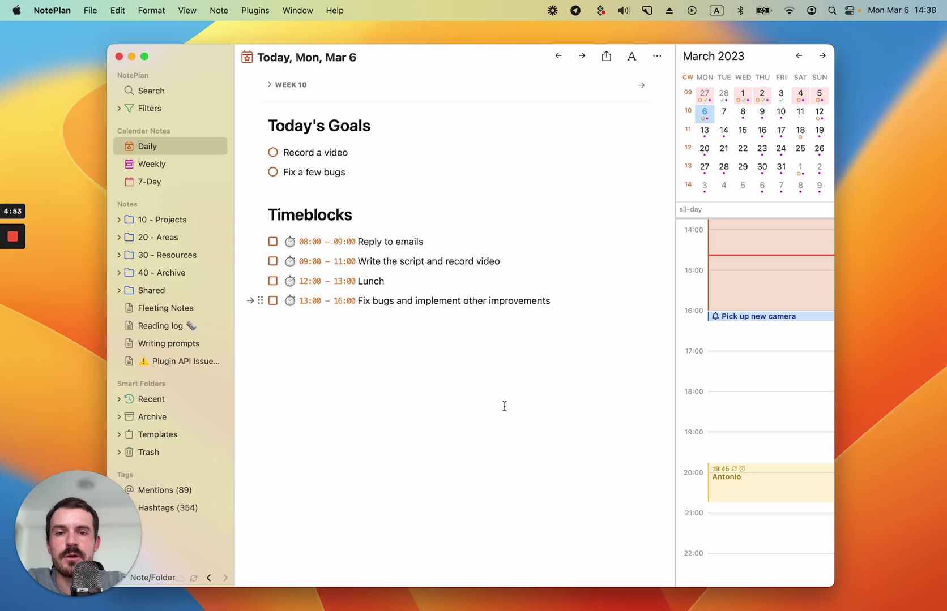
{"action": "key", "text": "Return"}
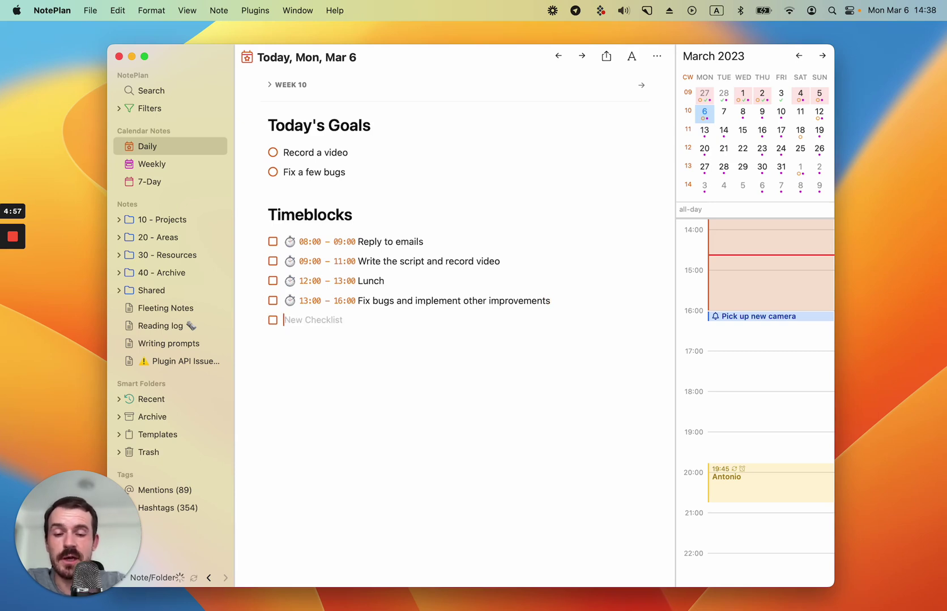
- Add 'Dinner' and 'Gym' items, timeblocked 18:00–18:30 and 18:30–19:30
{"action": "type", "text": "Dinner"}
{"action": "key", "text": "Return"}
{"action": "type", "text": "Gym"}
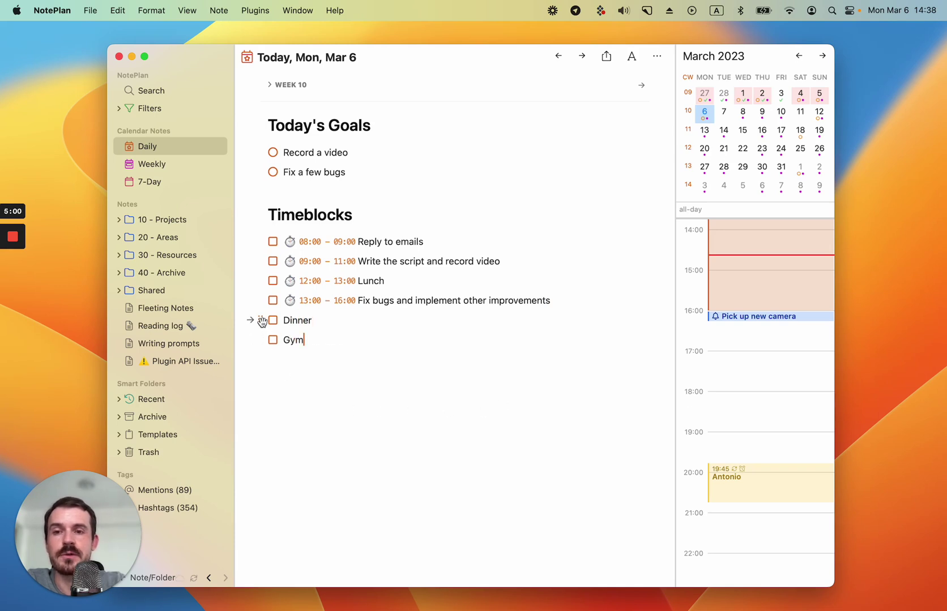
{"action": "left_click_drag", "start_coordinate": [260, 321], "coordinate": [776, 408]}
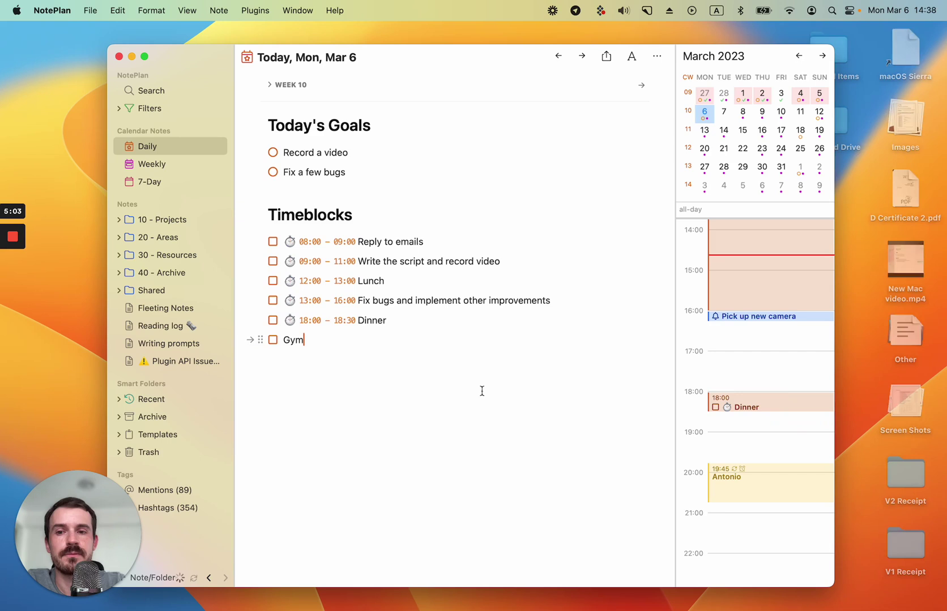
{"action": "left_click_drag", "start_coordinate": [261, 337], "coordinate": [777, 458]}
{"action": "key", "text": "Return"}
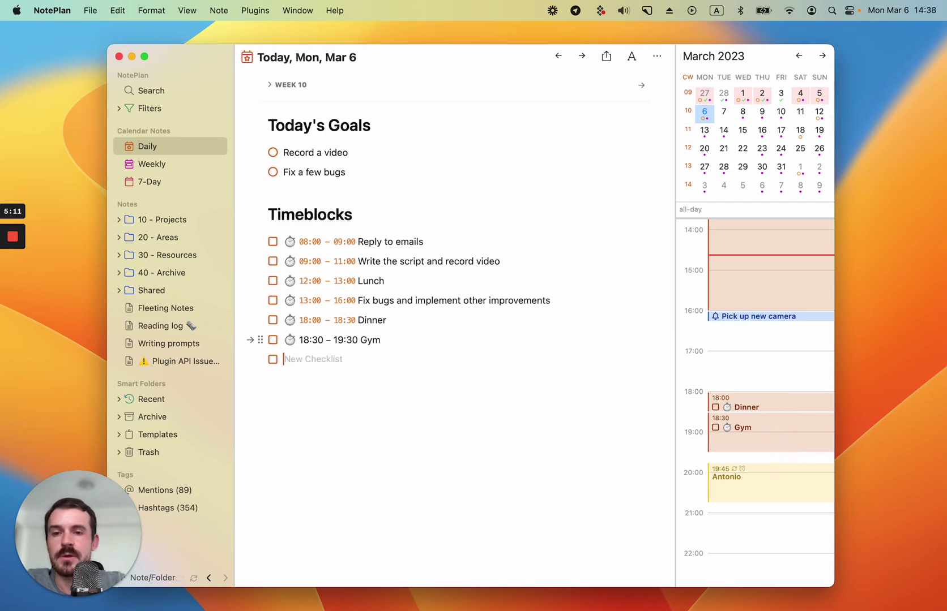
{"action": "key", "text": "Return"}
{"action": "key", "text": "Return"}
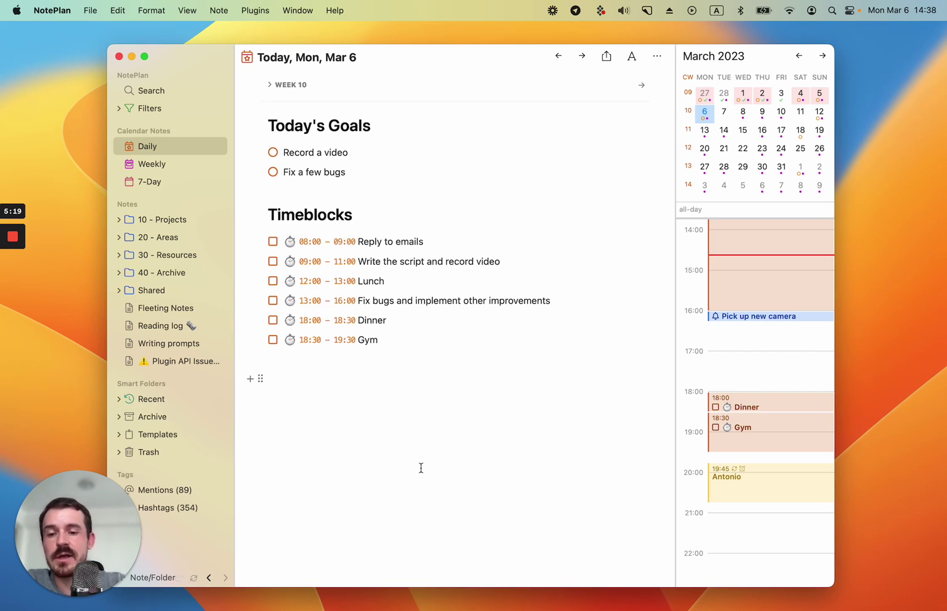
- Add a 'NotePlan' heading with tasks Task 1, Task 2 and Task 3
{"action": "type", "text": "## NotePlan"}
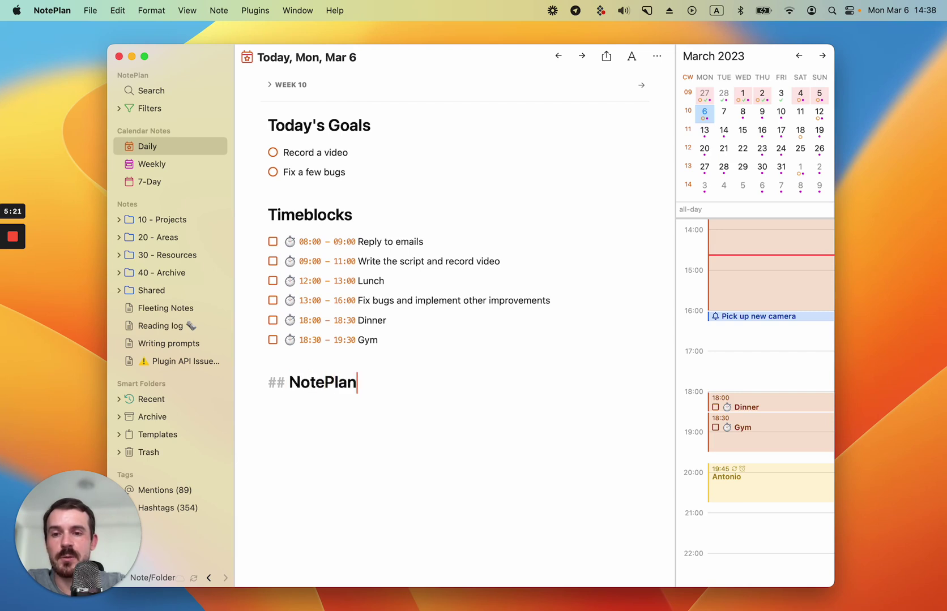
{"action": "key", "text": "Return"}
{"action": "type", "text": "* "}
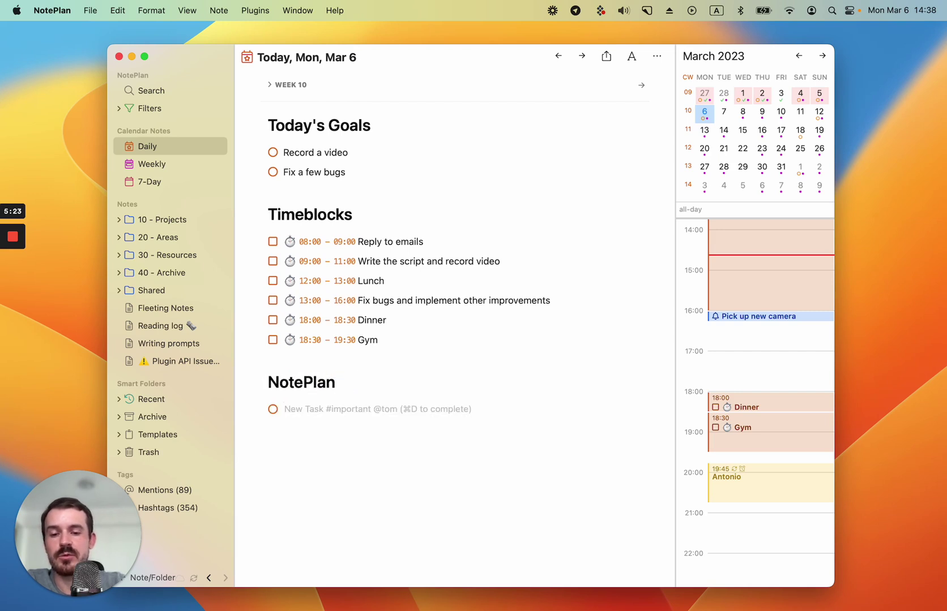
{"action": "type", "text": "T"}
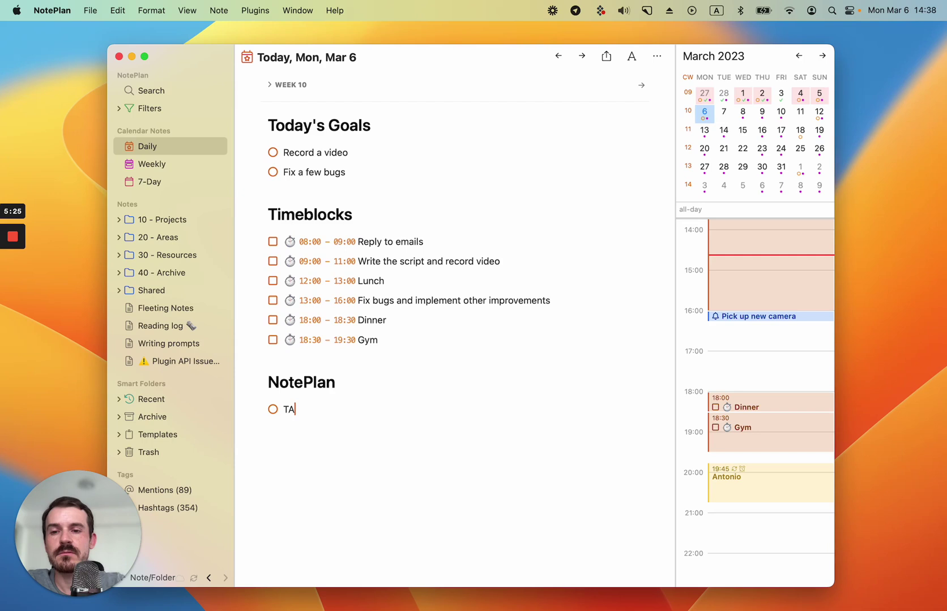
{"action": "type", "text": "ask 1"}
{"action": "key", "text": "Return"}
{"action": "type", "text": "Task 2"}
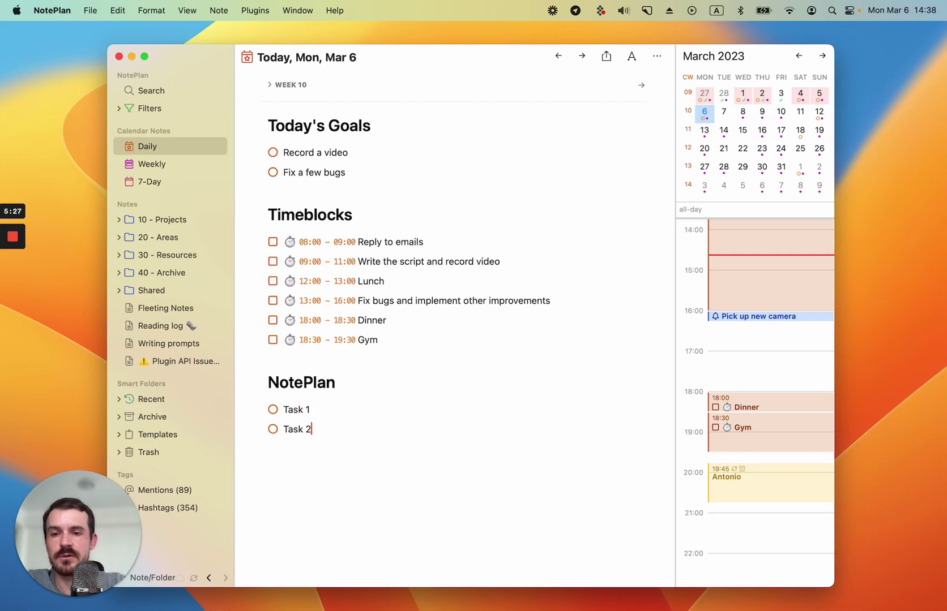
{"action": "key", "text": "Return"}
{"action": "type", "text": "Task 3"}
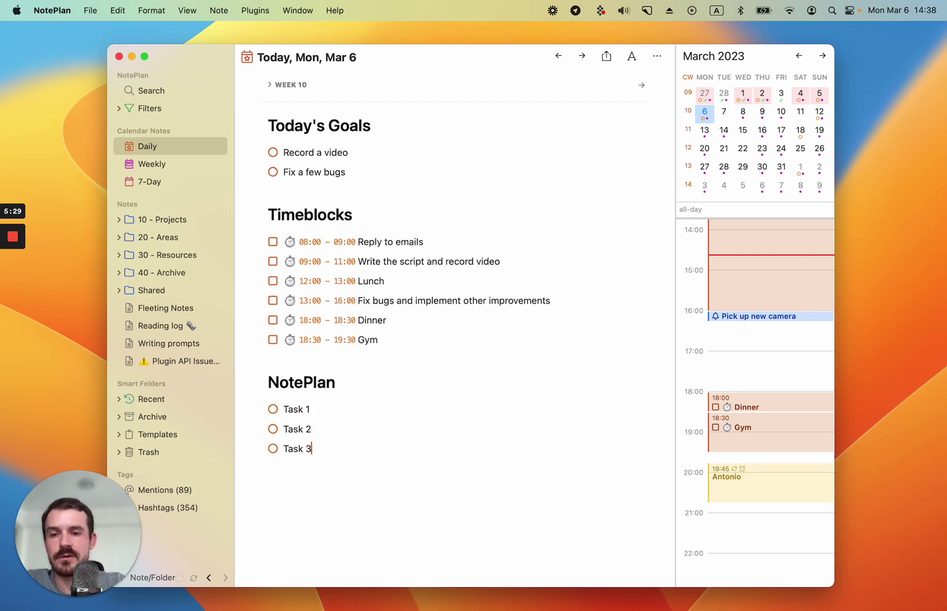
- Add indented subtasks 'Subtask' and 'Some more tasks' under Task 3
{"action": "key", "text": "Return"}
{"action": "key", "text": "Tab"}
{"action": "key", "text": "shift+Tab"}
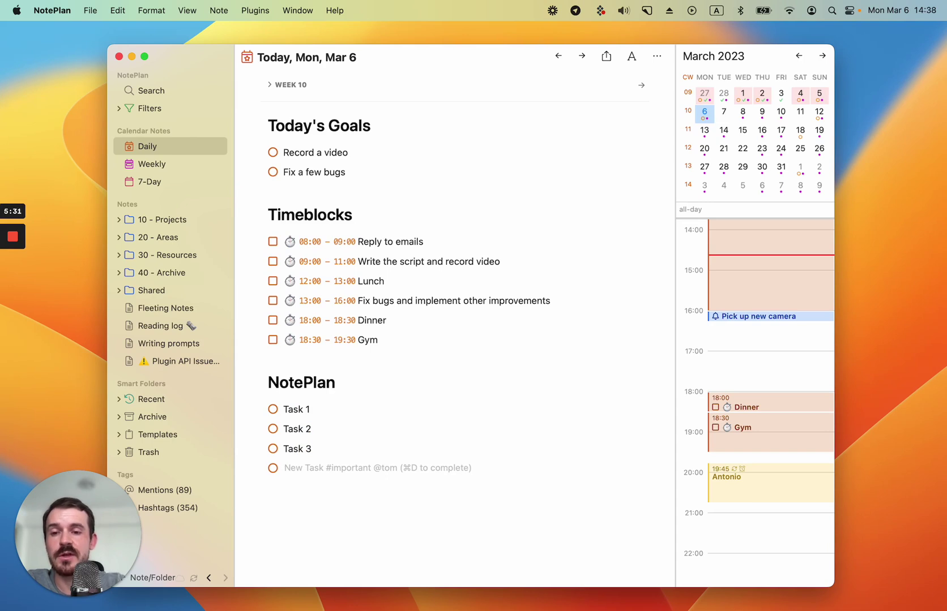
{"action": "key", "text": "Tab"}
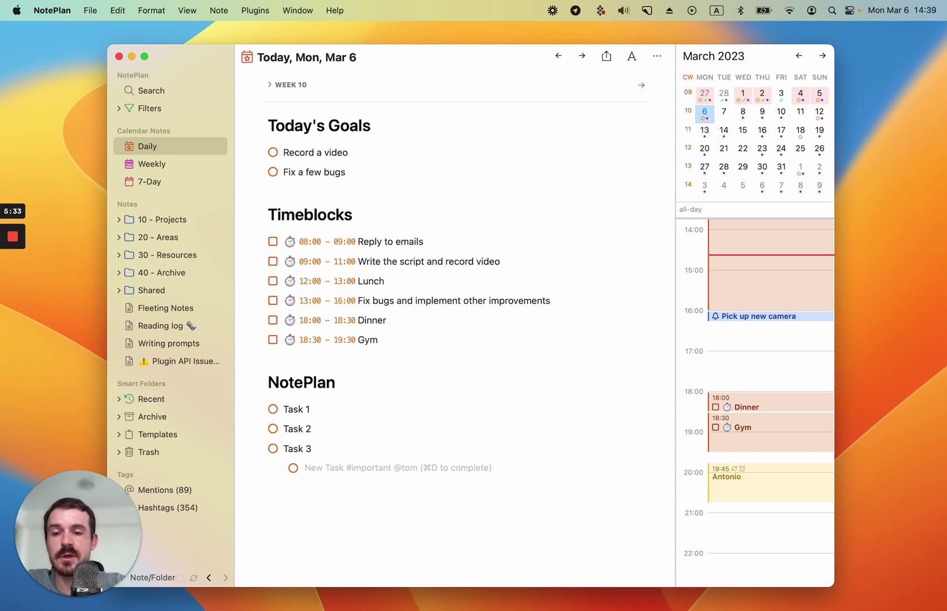
{"action": "type", "text": "Subtask"}
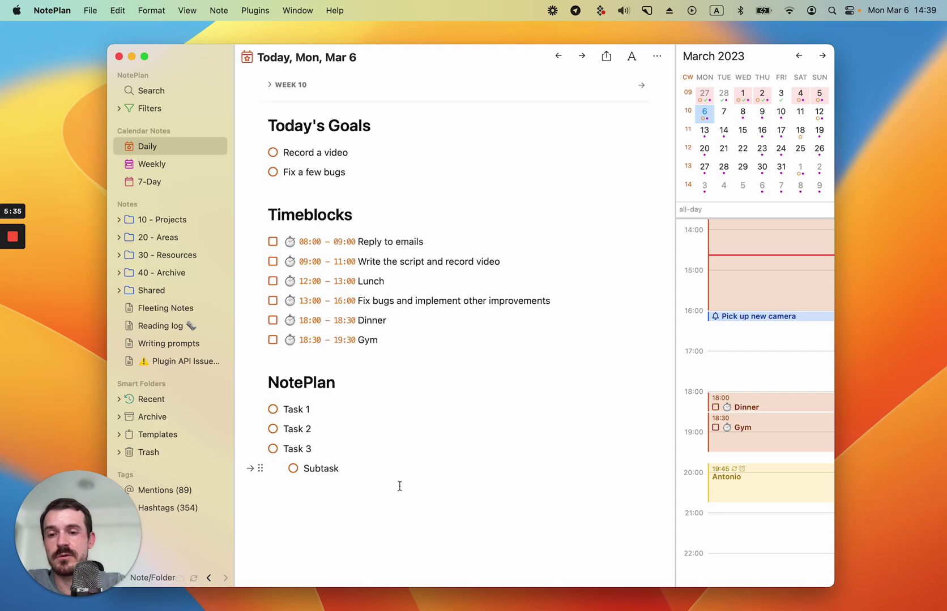
{"action": "key", "text": "Return"}
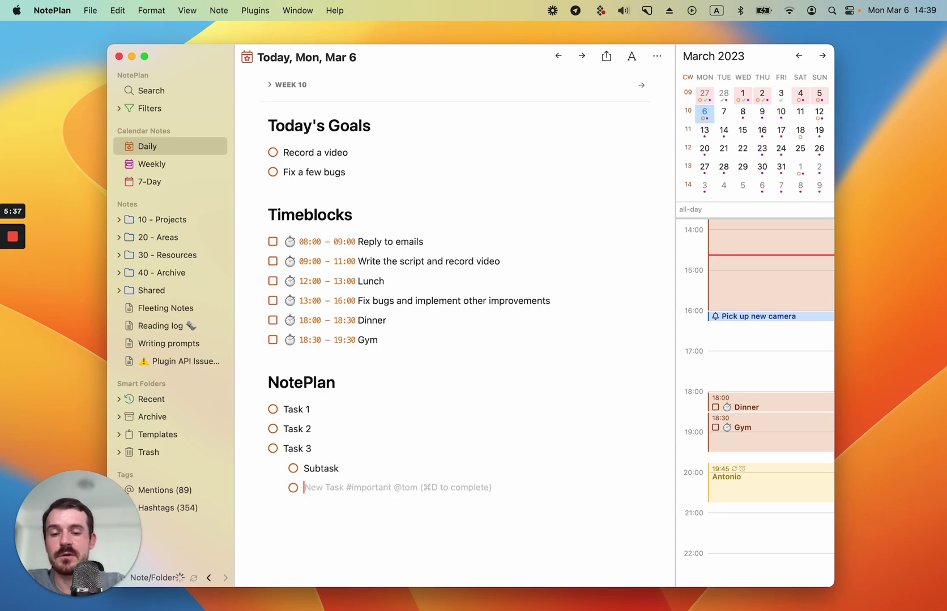
{"action": "type", "text": "Some more tasks"}
{"action": "scroll", "coordinate": [427, 513], "scroll_direction": "down", "scroll_amount": 3}
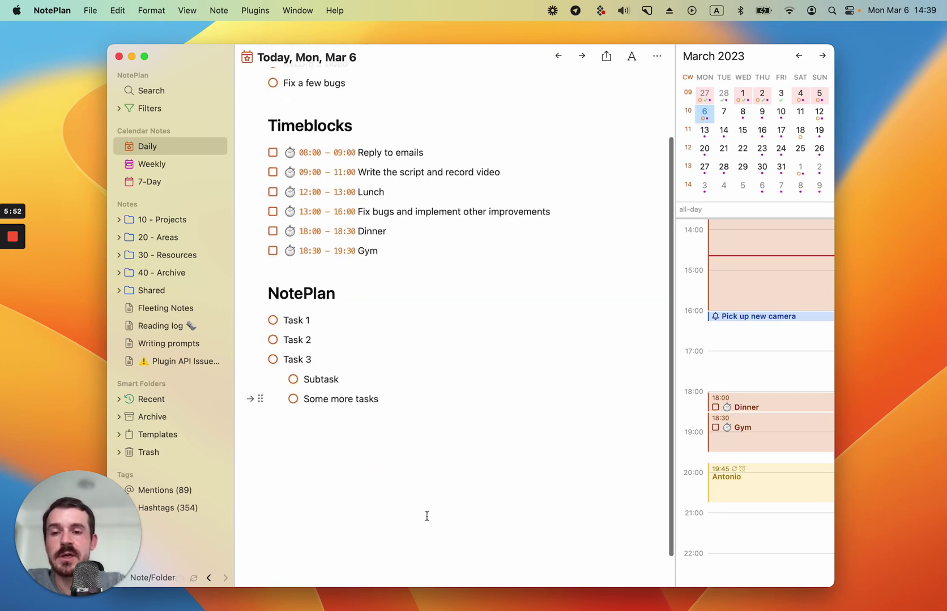
- End the task list and add a level-2 '## Ideas' heading with a blank line below
{"action": "key", "text": "Return"}
{"action": "key", "text": "Return"}
{"action": "key", "text": "Return"}
{"action": "type", "text": "## "}
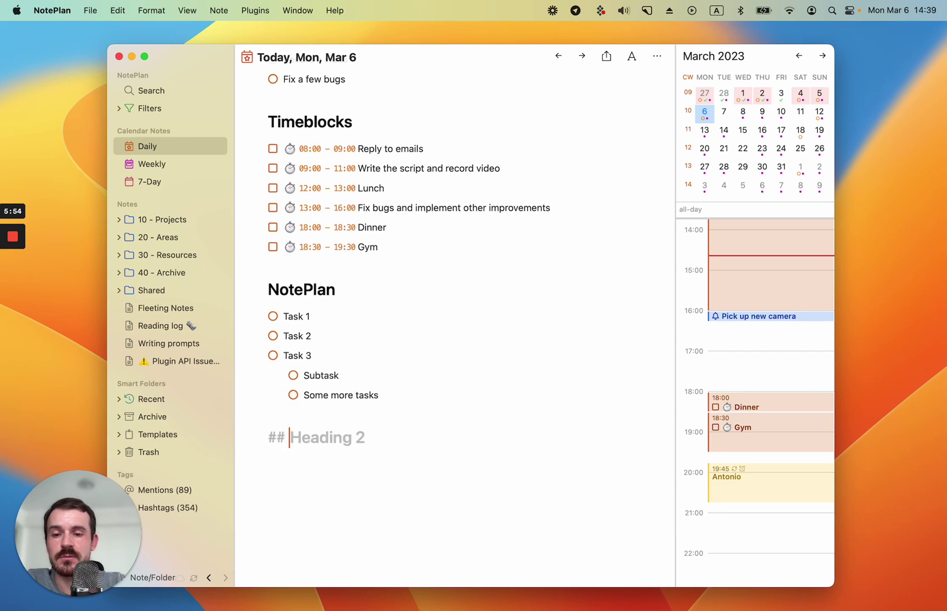
{"action": "type", "text": "Ideas"}
{"action": "key", "text": "Return"}
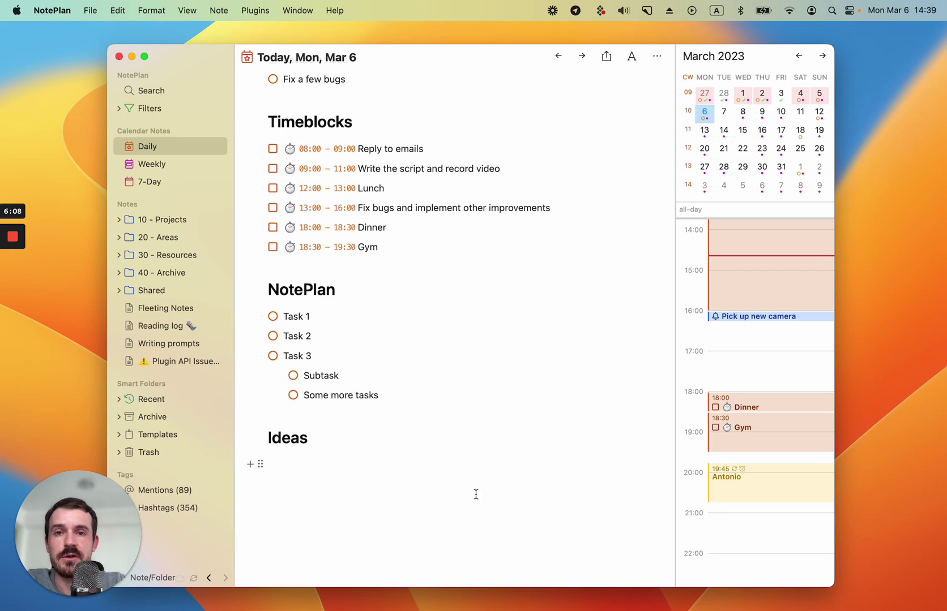
{"action": "scroll", "coordinate": [487, 471], "scroll_direction": "up", "scroll_amount": 1}
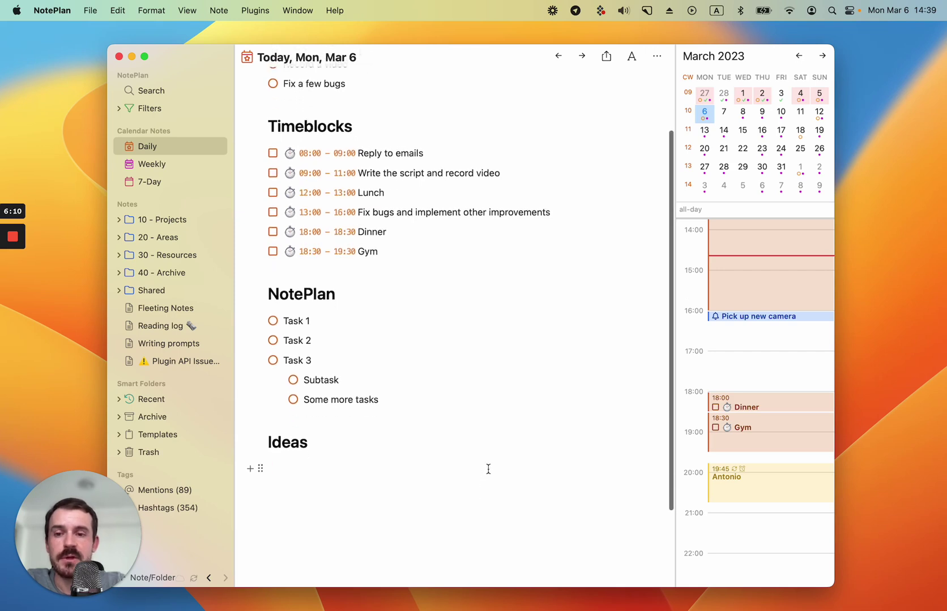
{"action": "scroll", "coordinate": [488, 468], "scroll_direction": "up", "scroll_amount": 5}
- Mark all six timeblocks and the 'Record a video' goal as done
{"action": "left_click_drag", "start_coordinate": [393, 339], "coordinate": [300, 241]}
{"action": "key", "text": "super+d"}
{"action": "left_click", "coordinate": [332, 152]}
{"action": "key", "text": "super+d"}
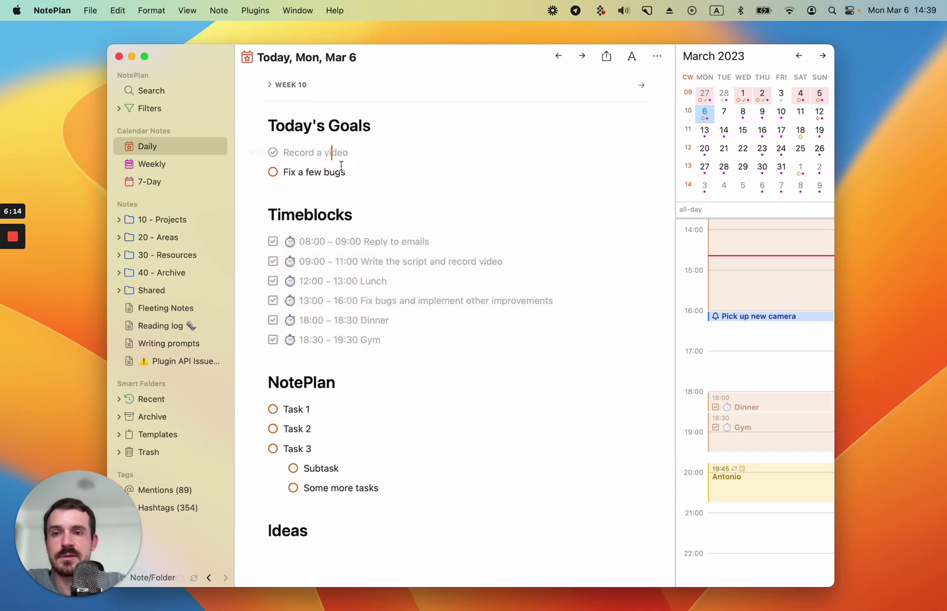
- Add subtasks 'Do this' and 'Do that' under 'Fix a few bugs', completing 'Do that'
{"action": "left_click", "coordinate": [350, 173]}
{"action": "key", "text": "Return"}
{"action": "key", "text": "Tab"}
{"action": "type", "text": "D"}
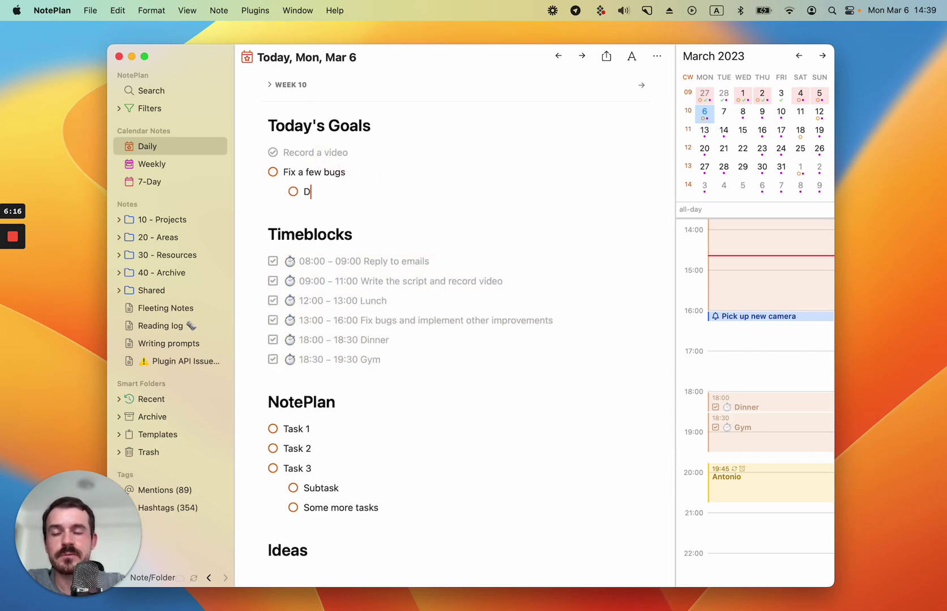
{"action": "type", "text": "o this"}
{"action": "key", "text": "Return"}
{"action": "type", "text": "Do tah"}
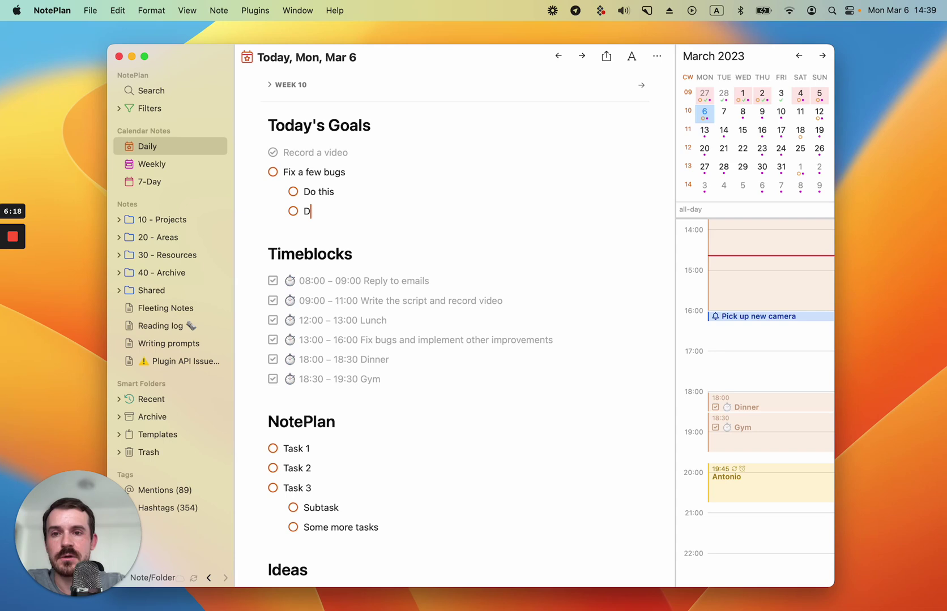
{"action": "key", "text": "super+d"}
{"action": "key", "text": "BackSpace"}
{"action": "key", "text": "BackSpace"}
{"action": "type", "text": "hat"}
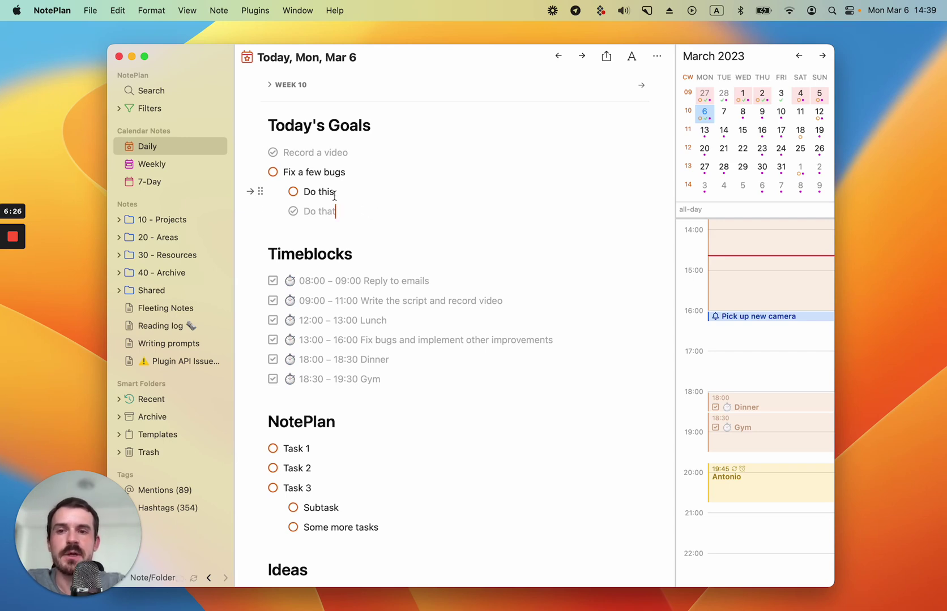
- Mark the 'Fix a few bugs' goal as done
{"action": "left_click", "coordinate": [339, 173]}
{"action": "key", "text": "super+d"}
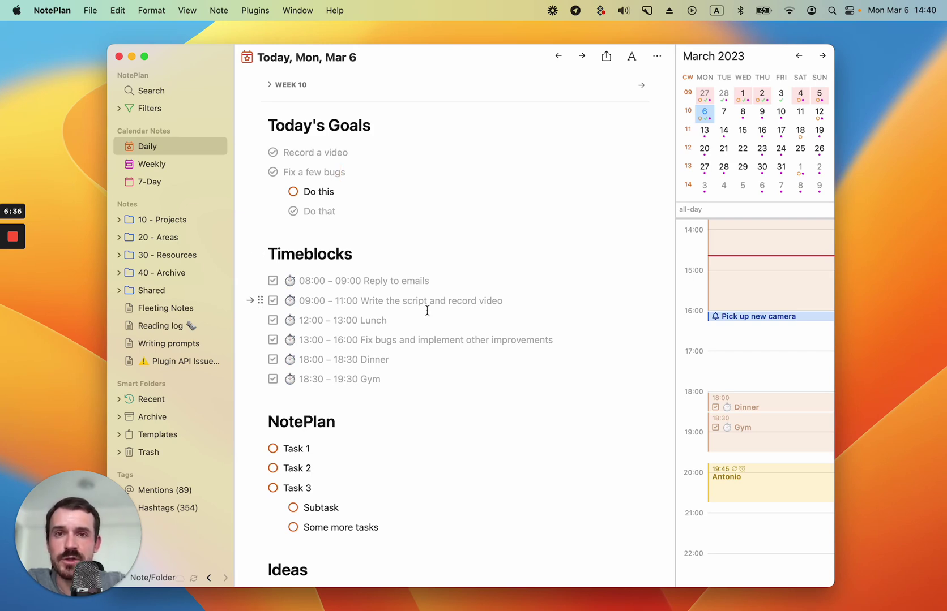
{"action": "scroll", "coordinate": [448, 359], "scroll_direction": "down", "scroll_amount": 1}
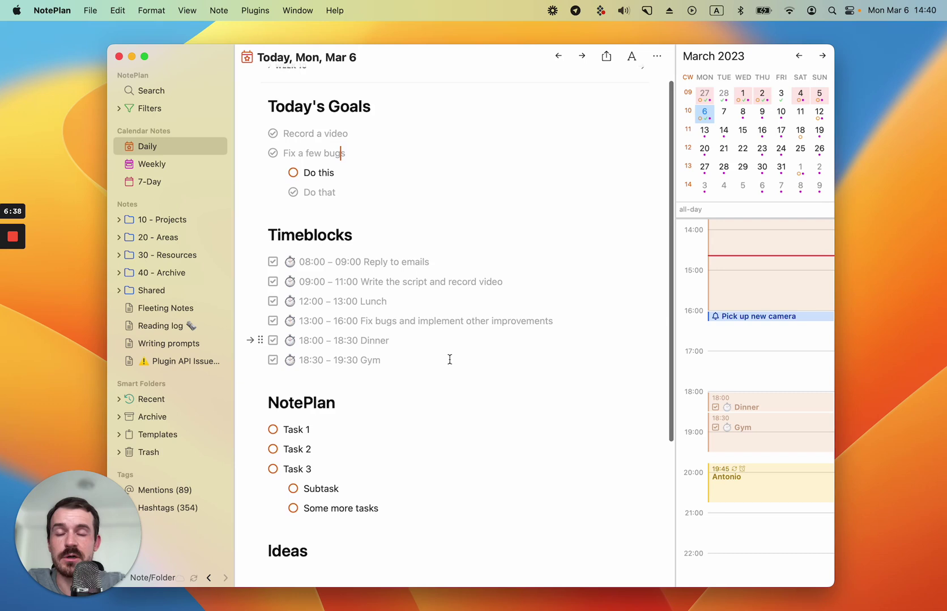
{"action": "scroll", "coordinate": [448, 359], "scroll_direction": "down", "scroll_amount": 2}
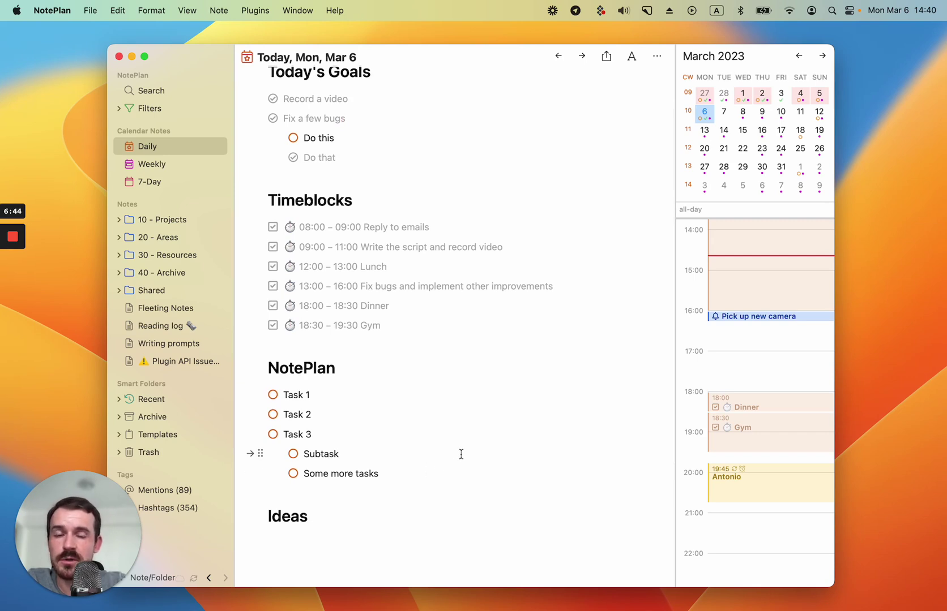
{"action": "scroll", "coordinate": [460, 453], "scroll_direction": "up", "scroll_amount": 2}
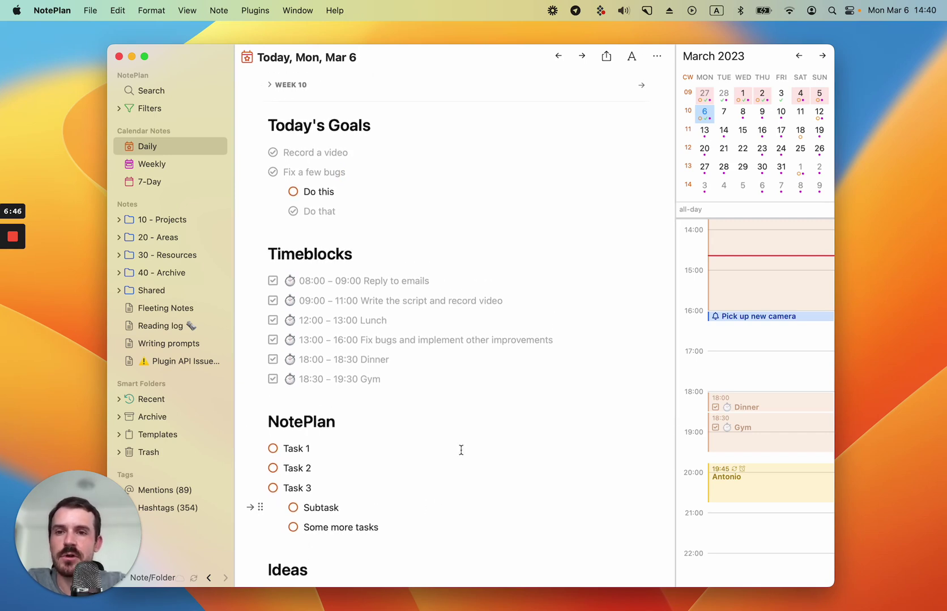
- Cut the 'Do this' subtask out of today's note
{"action": "left_click_drag", "start_coordinate": [360, 200], "coordinate": [271, 191]}
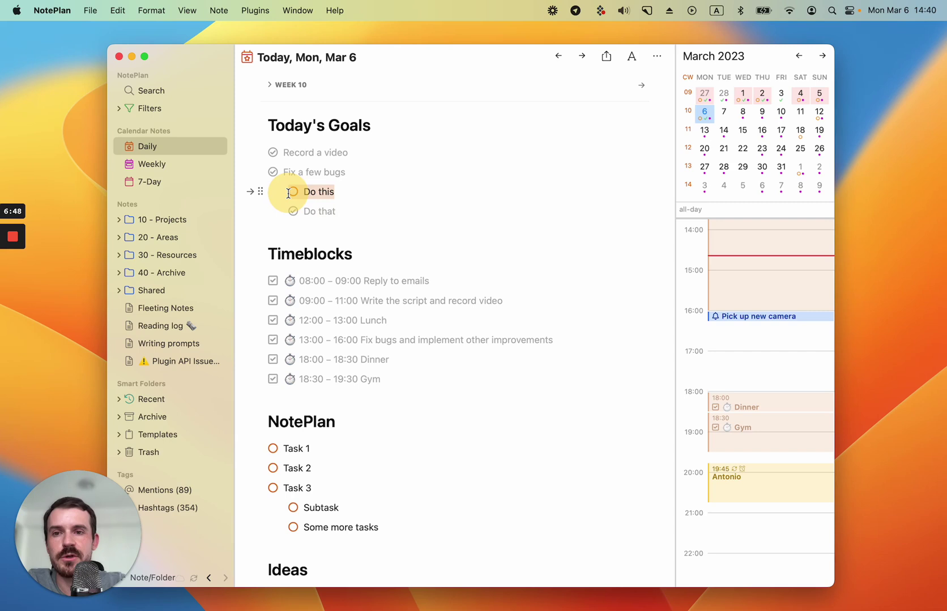
{"action": "key", "text": "super+x"}
{"action": "key", "text": "BackSpace"}
{"action": "key", "text": "BackSpace"}
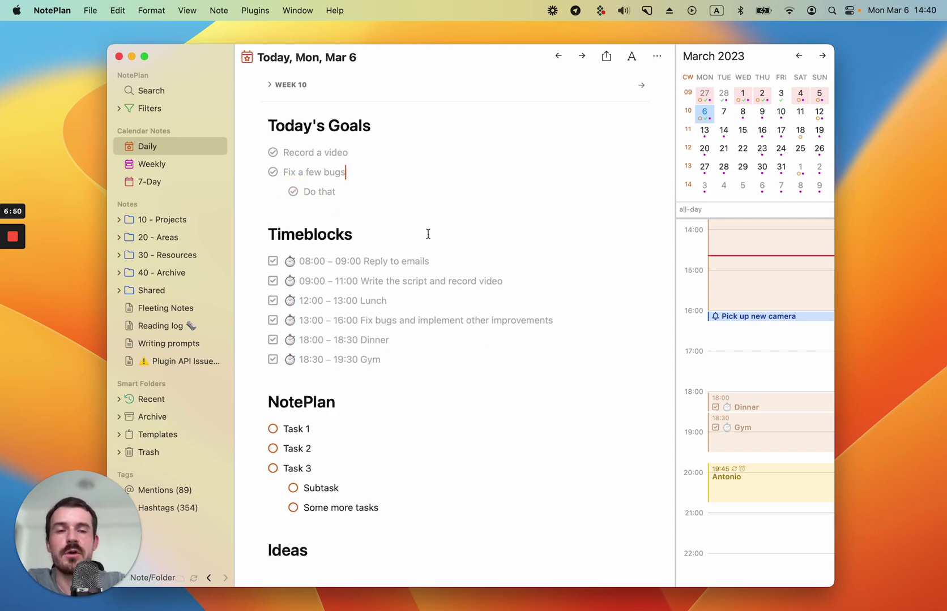
- In Tue, Mar 7's note add a 'NotePlan' heading with task 'Fix: Do this', then return to today
{"action": "left_click", "coordinate": [723, 113]}
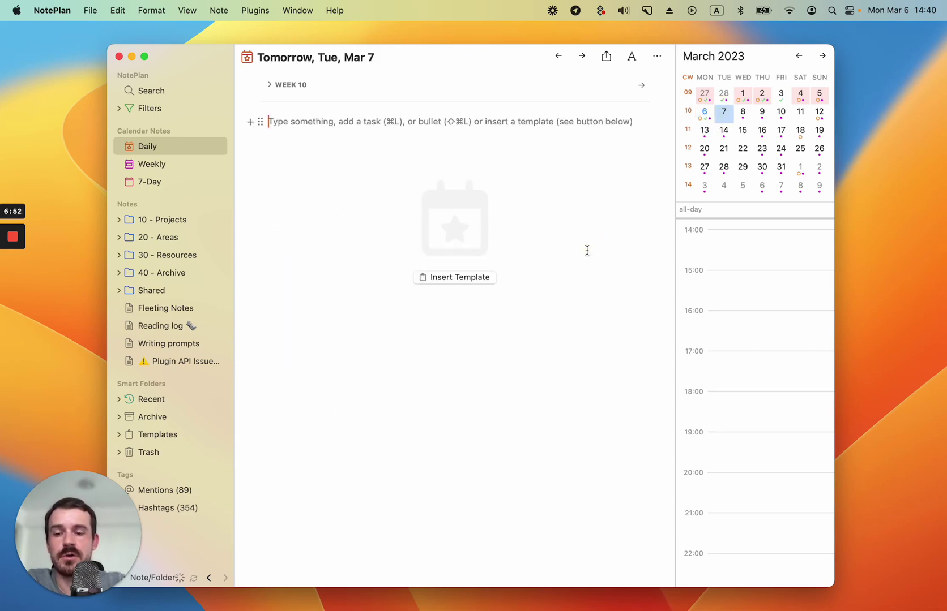
{"action": "type", "text": "## NotePlan"}
{"action": "key", "text": "Return"}
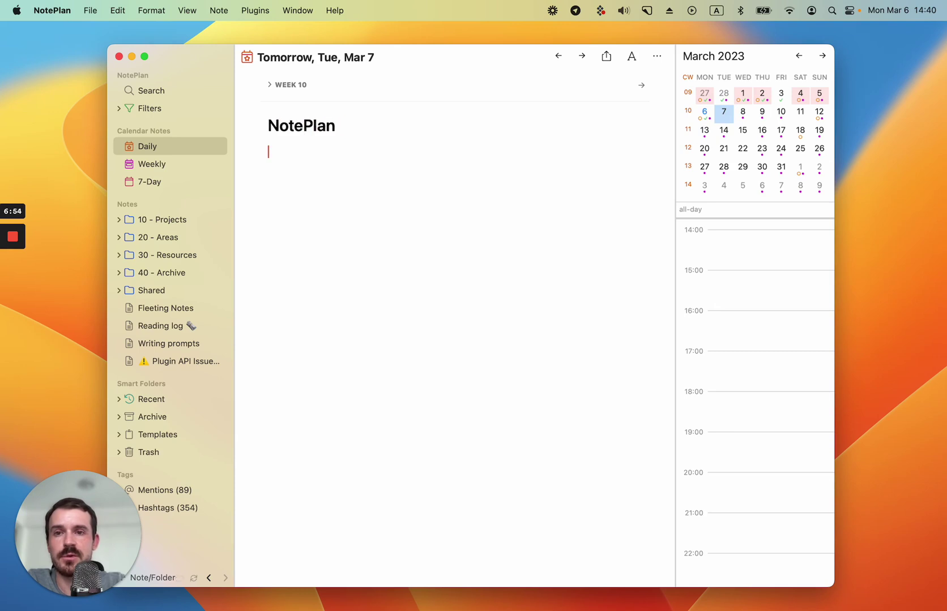
{"action": "type", "text": "* Fix"}
{"action": "type", "text": ": "}
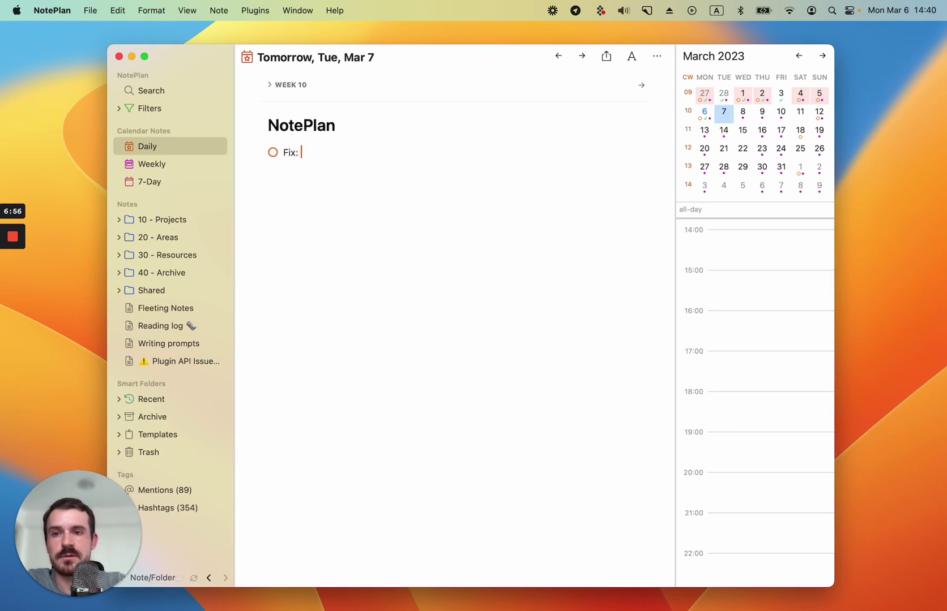
{"action": "type", "text": "Do this"}
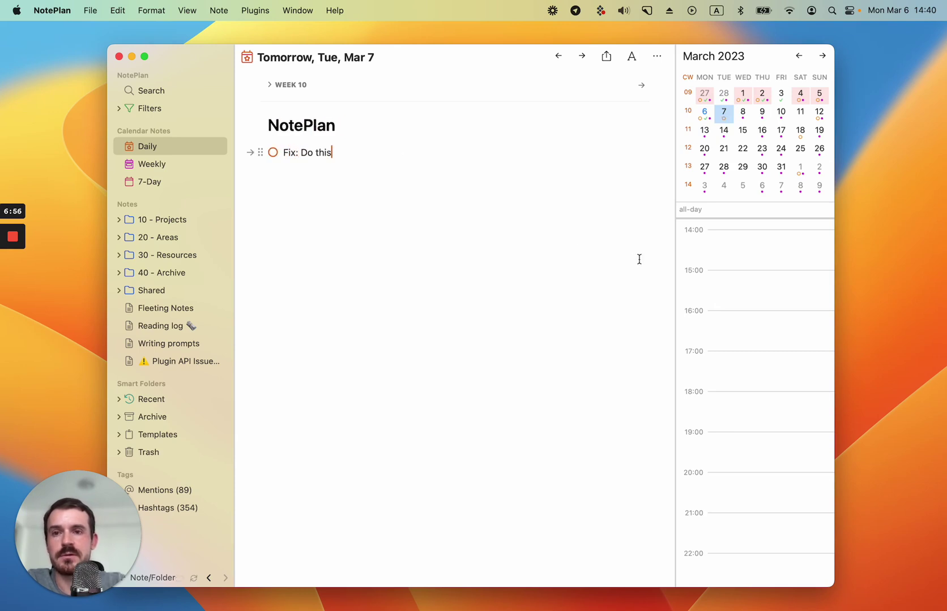
{"action": "left_click", "coordinate": [699, 115]}
- Mark Task 1 and Task 2 done, then select the timer symbol on the Gym timeblock
{"action": "scroll", "coordinate": [482, 296], "scroll_direction": "down", "scroll_amount": 3}
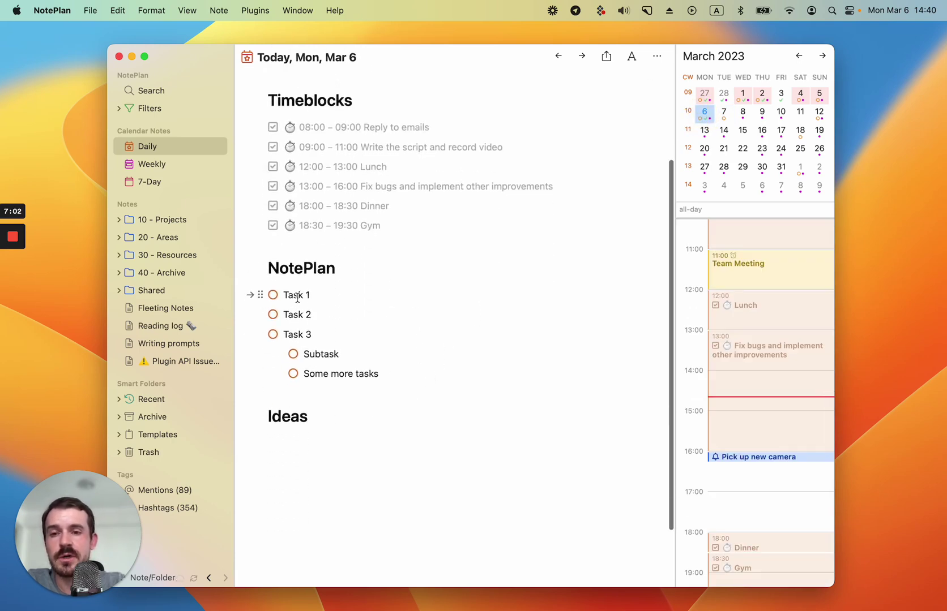
{"action": "left_click_drag", "start_coordinate": [297, 297], "coordinate": [311, 313]}
{"action": "key", "text": "super+d"}
{"action": "left_click", "coordinate": [417, 392]}
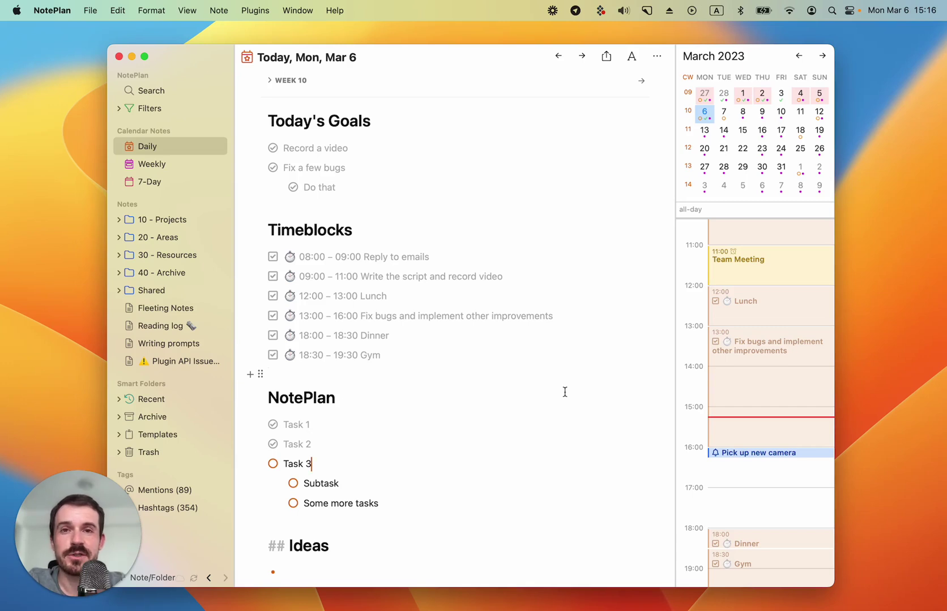
{"action": "left_click", "coordinate": [291, 355]}
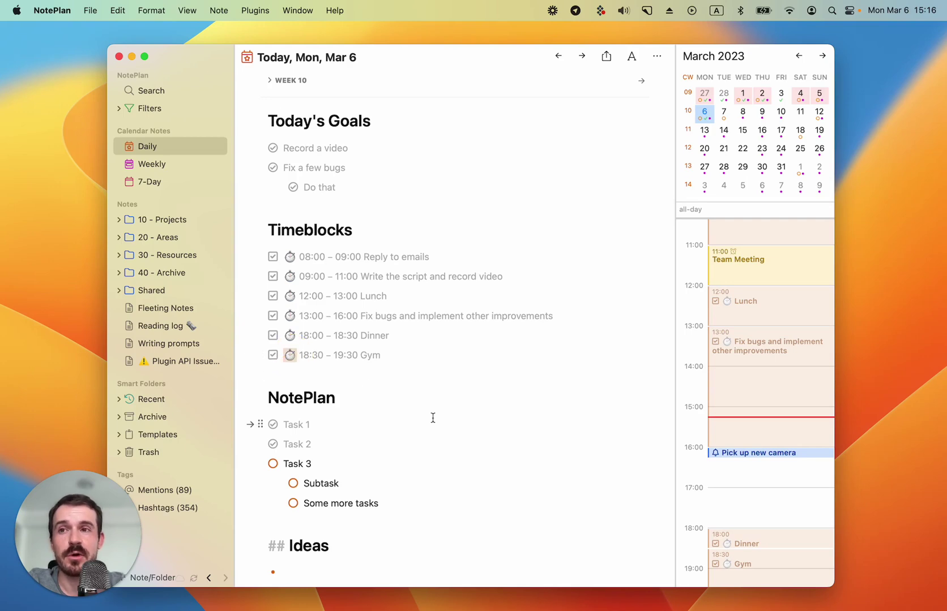
- Open NotePlan Preferences from the NotePlan menu to view the Todo time-block settings
{"action": "left_click", "coordinate": [54, 11]}
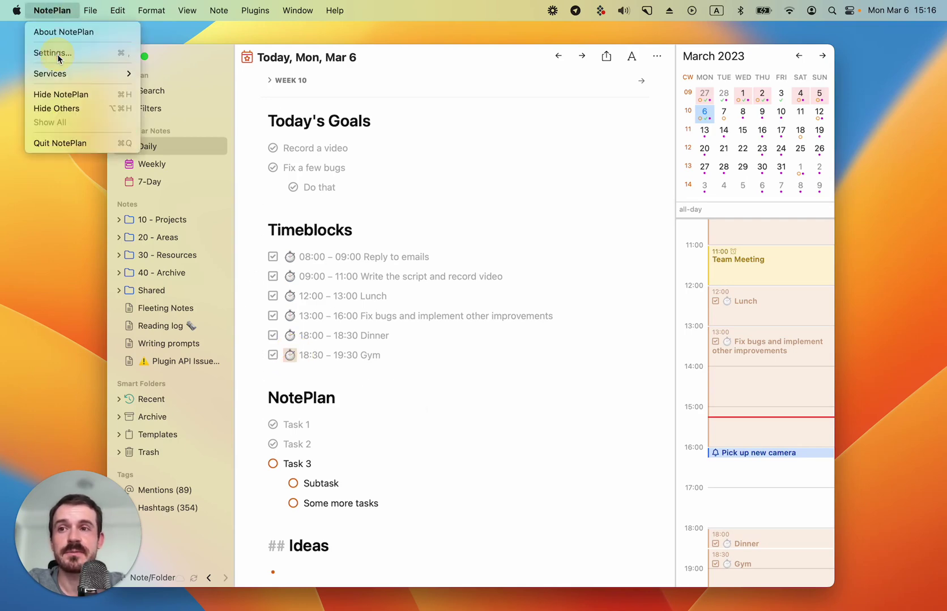
{"action": "left_click", "coordinate": [54, 53]}
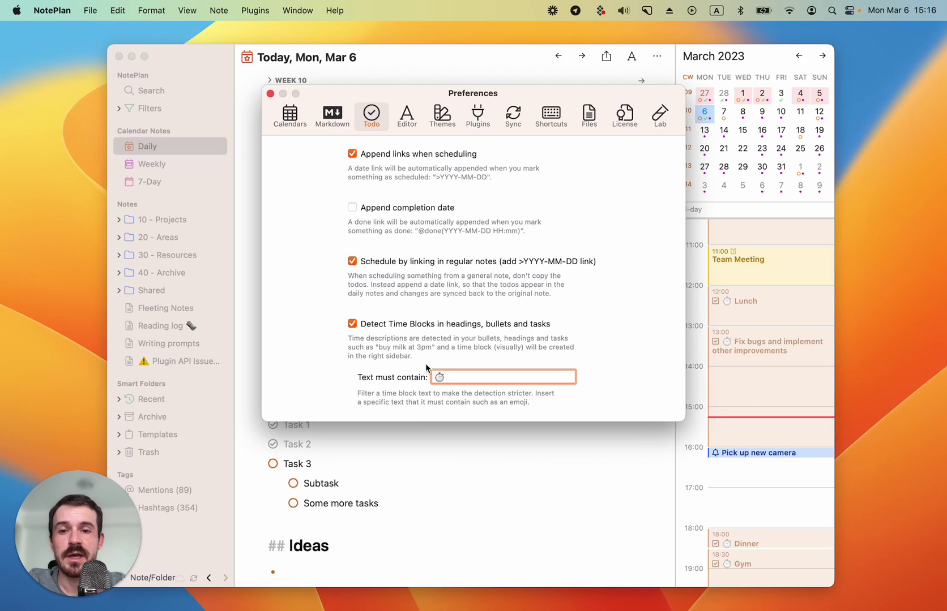